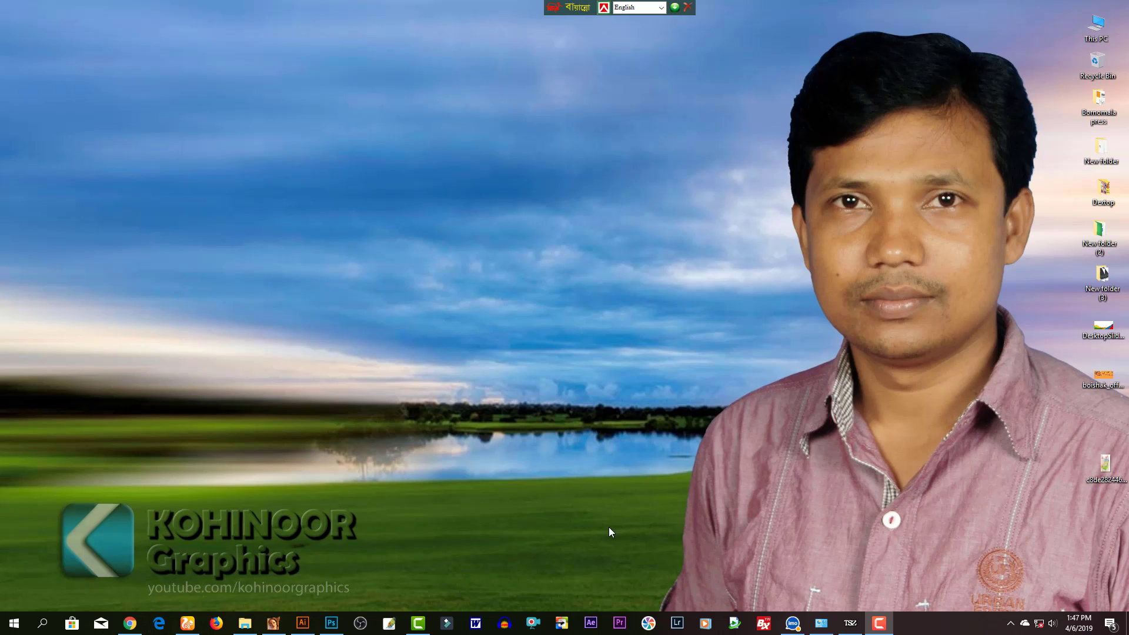
- Drag DesktopSlider.psd, boishak_offer_1422.psd and the Bengali New Year image from the desktop into Photoshop
{"action": "left_click", "coordinate": [331, 622]}
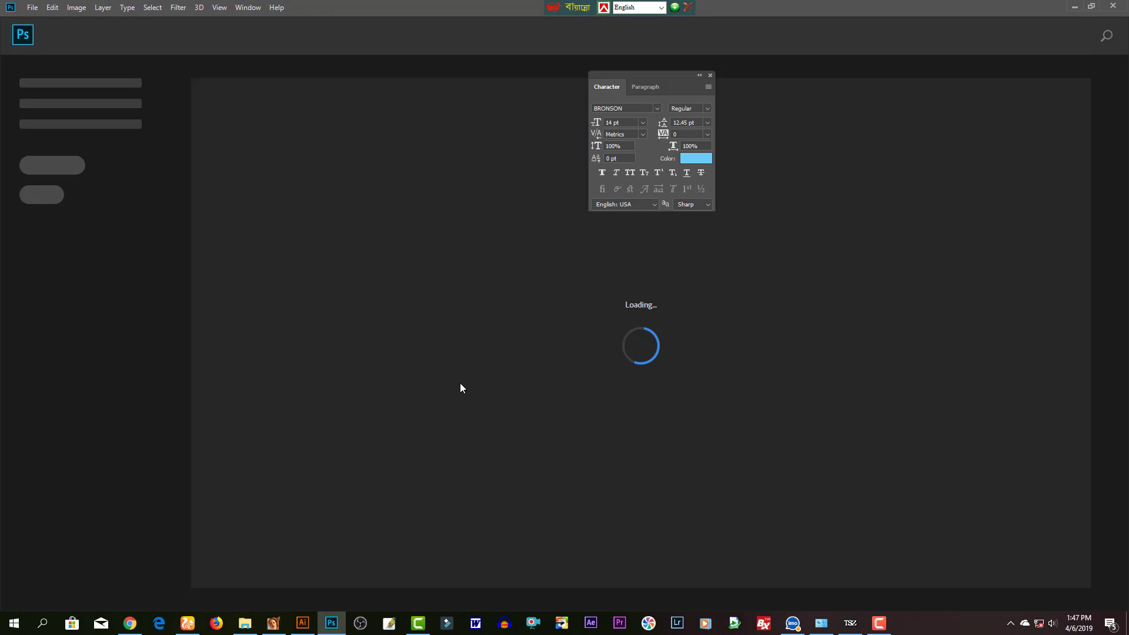
{"action": "left_click", "coordinate": [23, 36]}
{"action": "key", "text": "super+d"}
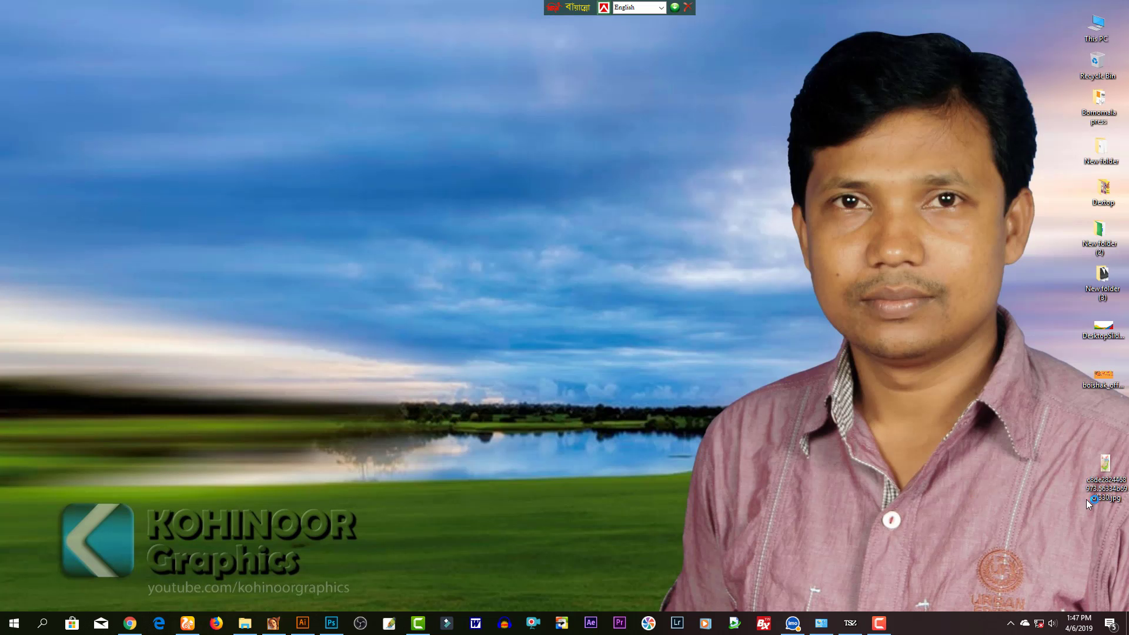
{"action": "left_click_drag", "start_coordinate": [1123, 544], "coordinate": [300, 222]}
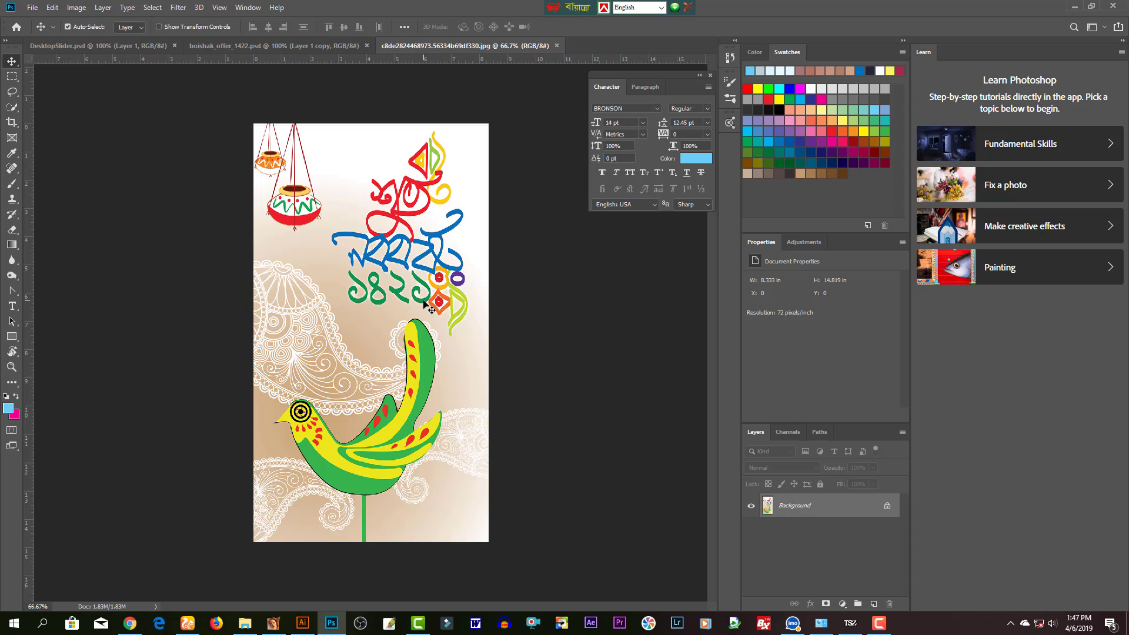
- Preview the boishak_offer_1422 and DesktopSlider documents, then zoom in on the Mosin 2.psd portrait
{"action": "left_click", "coordinate": [256, 47]}
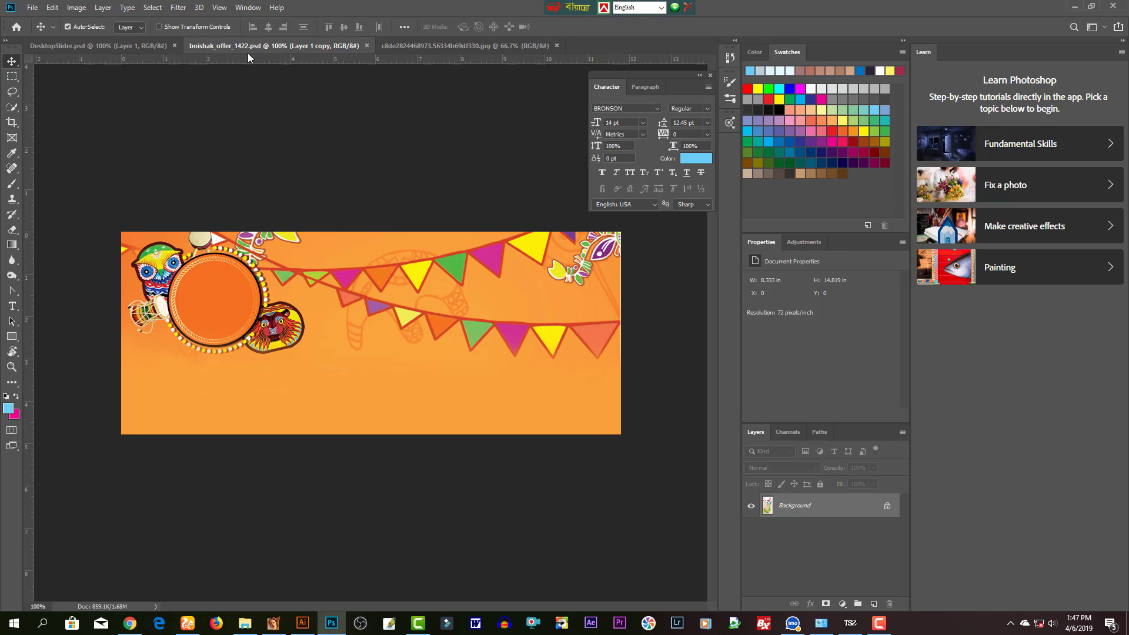
{"action": "left_click", "coordinate": [104, 45]}
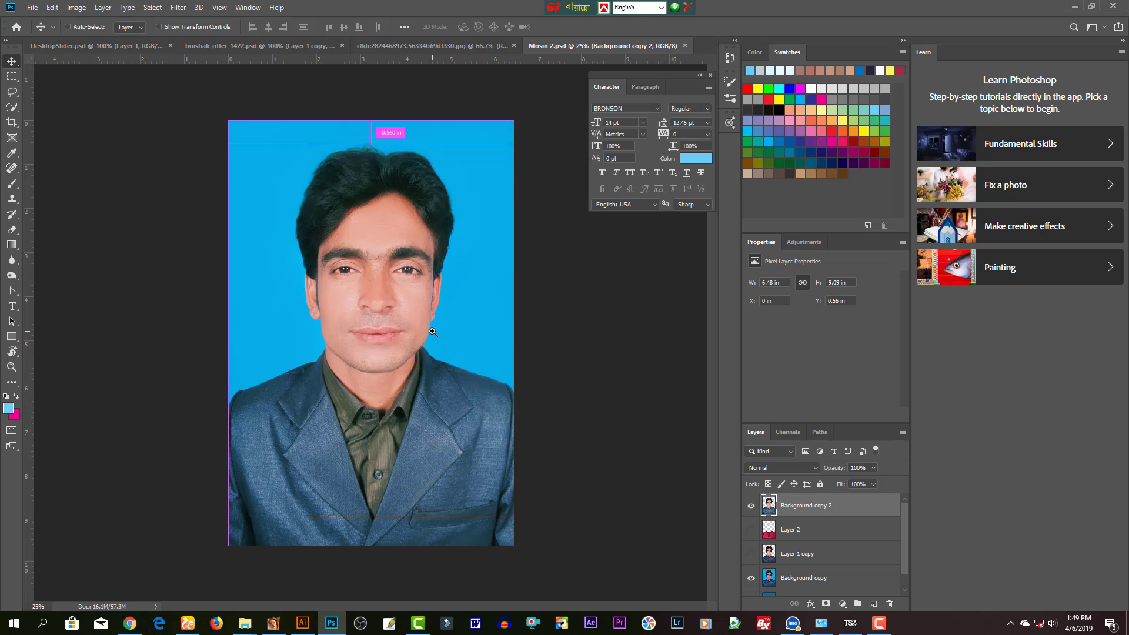
{"action": "key", "text": "ctrl+plus"}
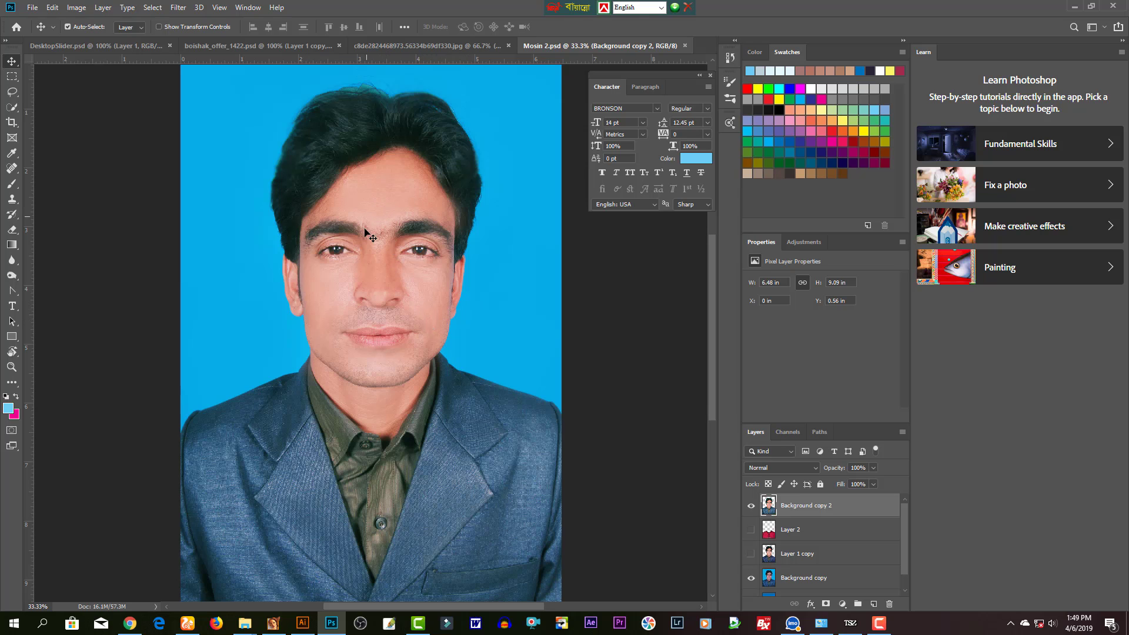
- Burn the man's irises darker with an enlarged Burn Tool brush at 30% midtone exposure
{"action": "left_click", "coordinate": [11, 276]}
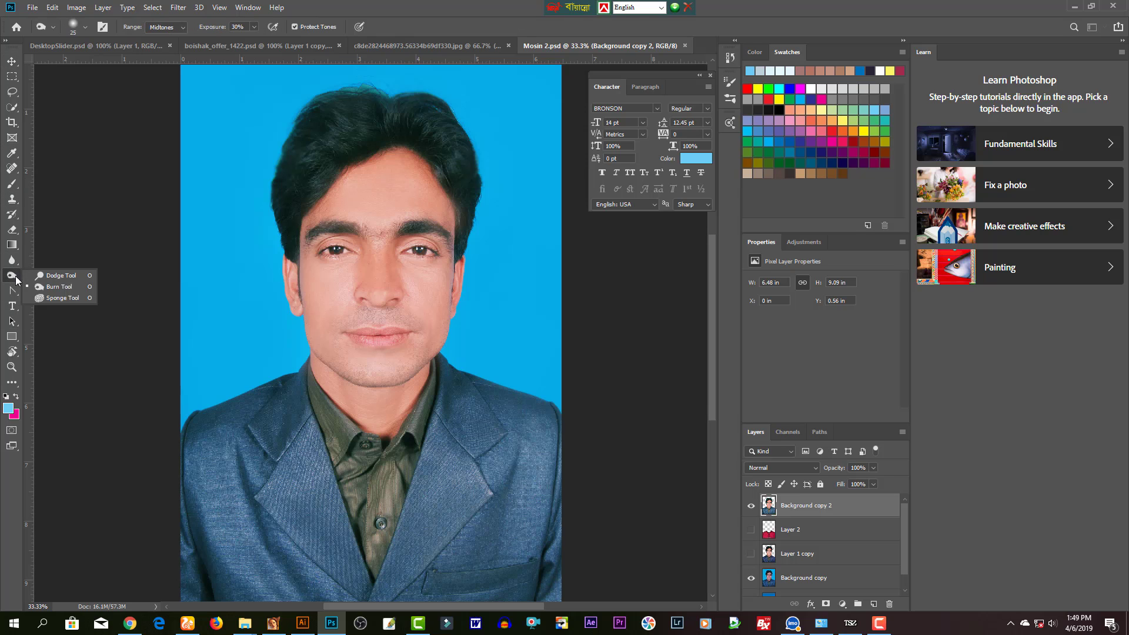
{"action": "left_click", "coordinate": [54, 286]}
{"action": "scroll", "coordinate": [347, 259], "scroll_direction": "up", "scroll_amount": 6}
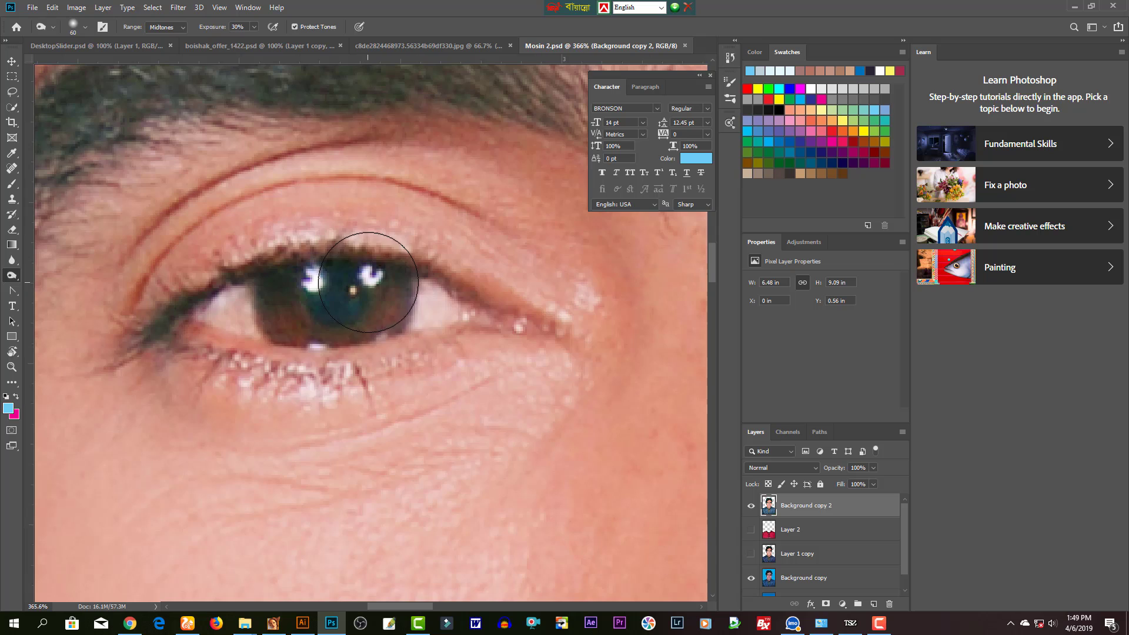
{"action": "mouse_move", "coordinate": [368, 252]}
{"action": "left_mouse_down"}
{"action": "mouse_move", "coordinate": [282, 307]}
{"action": "mouse_move", "coordinate": [306, 322]}
{"action": "mouse_move", "coordinate": [283, 315]}
{"action": "left_mouse_up"}
{"action": "key", "text": "bracketright"}
{"action": "key", "text": "bracketright"}
{"action": "key", "text": "bracketright"}
{"action": "key", "text": "bracketright"}
{"action": "key", "text": "bracketright"}
{"action": "key", "text": "bracketright"}
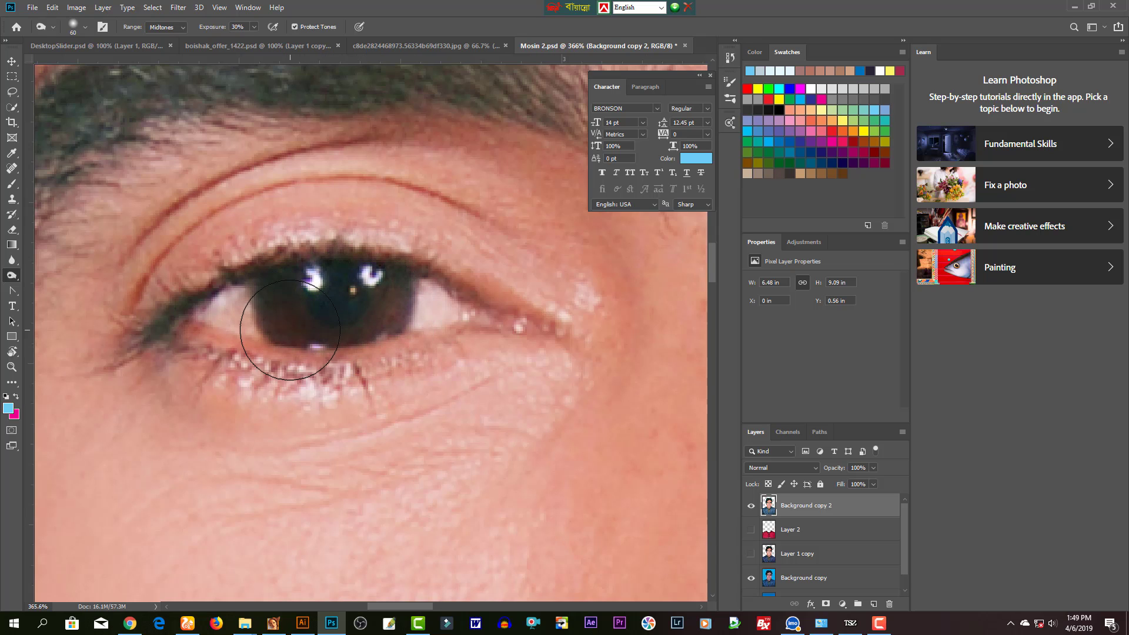
{"action": "scroll", "coordinate": [536, 361], "scroll_direction": "down", "scroll_amount": 5}
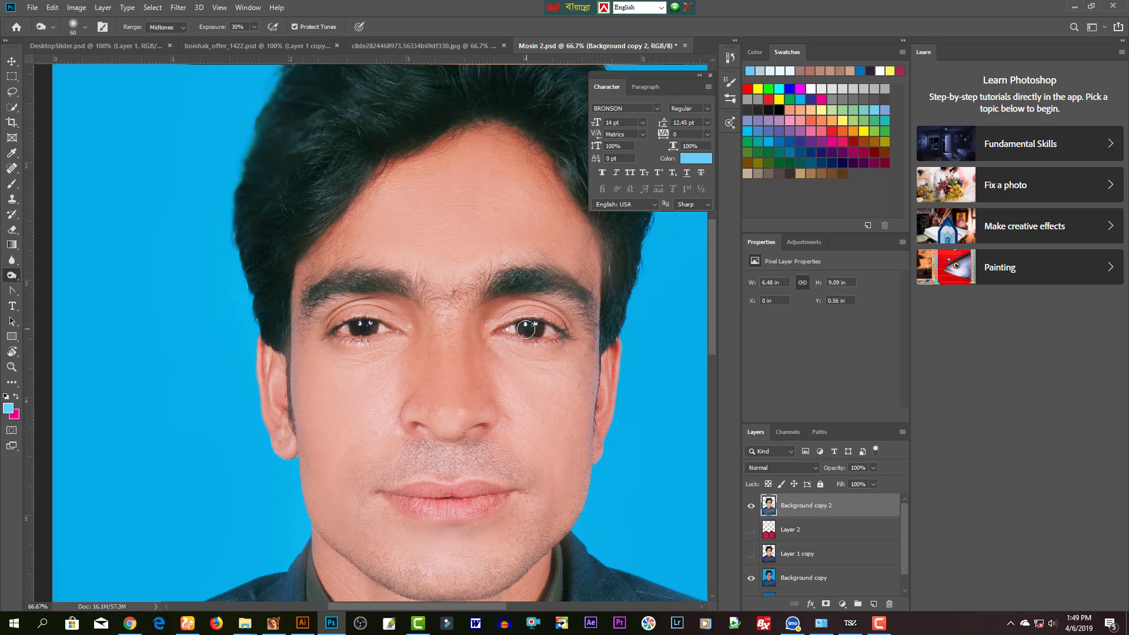
{"action": "key", "text": "v"}
{"action": "scroll", "coordinate": [524, 336], "scroll_direction": "down", "scroll_amount": 1}
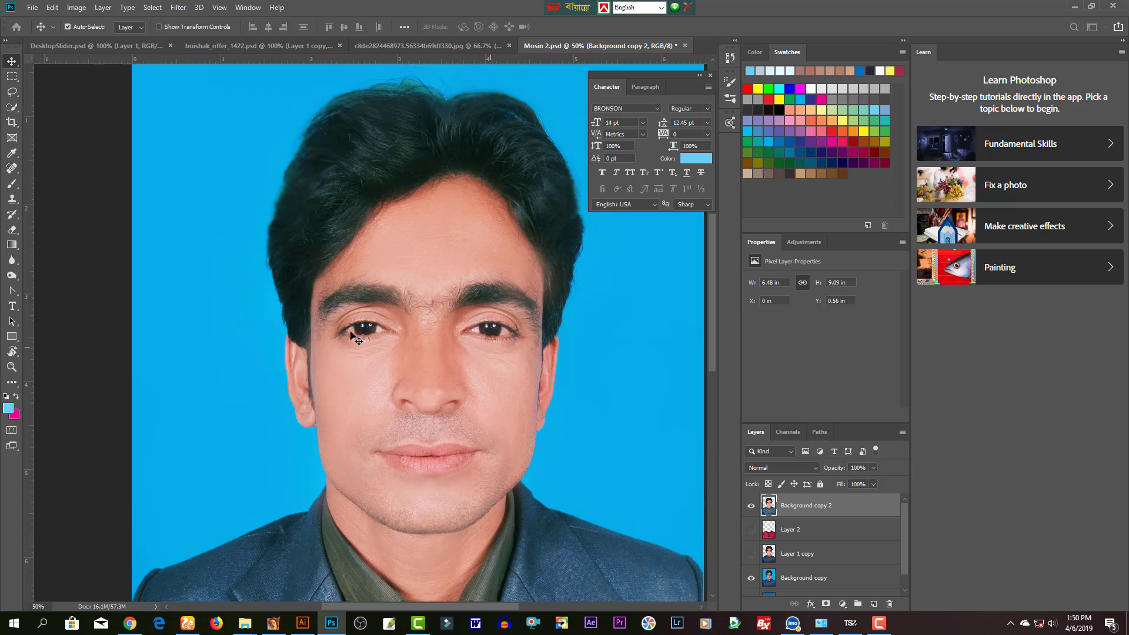
- Create Untitled-1 at 17 × 22 inches, 150 pixels/inch, in CMYK Color
{"action": "key", "text": "ctrl+n"}
{"action": "type", "text": "150"}
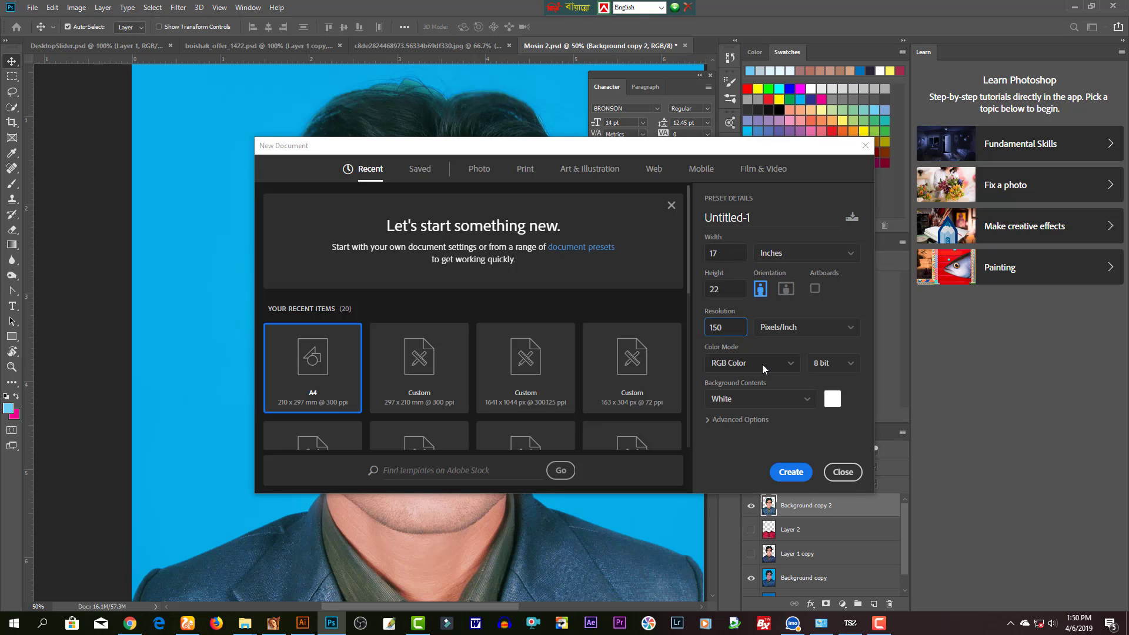
{"action": "left_click", "coordinate": [762, 364]}
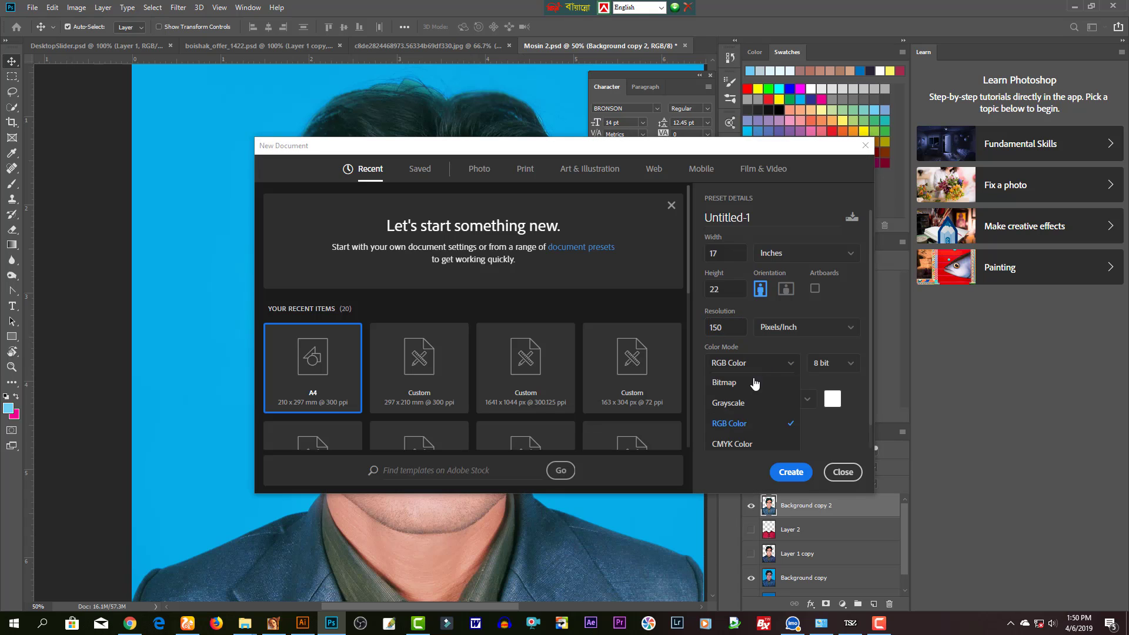
{"action": "left_click", "coordinate": [728, 444]}
{"action": "left_click", "coordinate": [788, 474]}
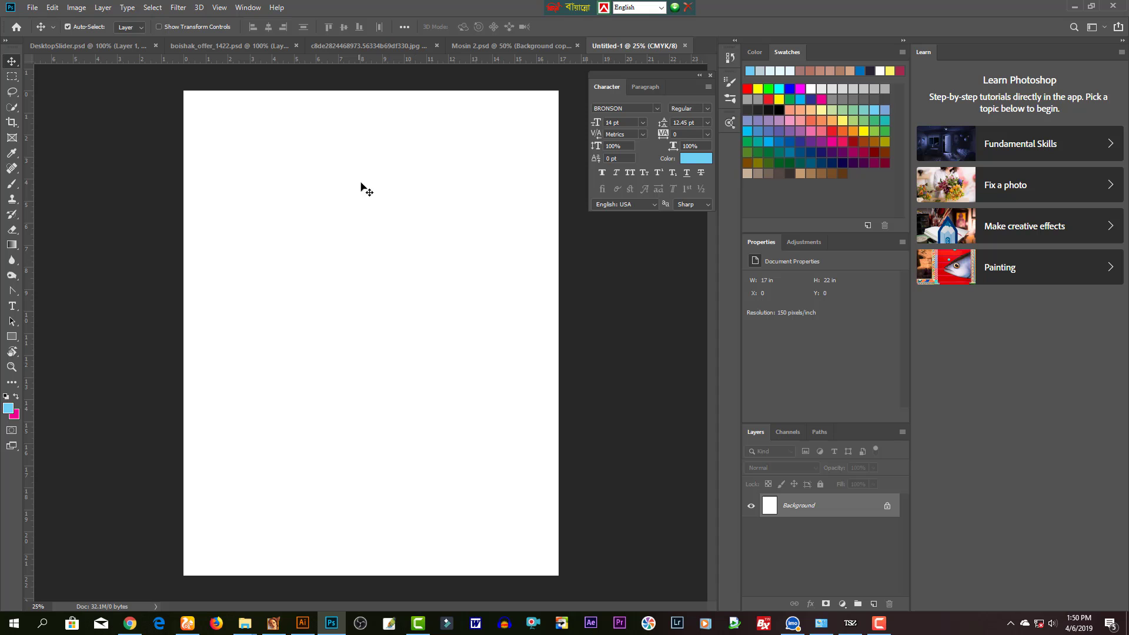
- Move the Mosin 2.psd portrait into Untitled-1 and scale it down to about 85%
{"action": "left_click", "coordinate": [518, 46]}
{"action": "left_click_drag", "start_coordinate": [444, 231], "coordinate": [266, 427]}
{"action": "key", "text": "ctrl+t"}
{"action": "left_click_drag", "start_coordinate": [424, 153], "coordinate": [411, 177]}
{"action": "key", "text": "Return"}
- Copy the colourful wave from DesktopSlider.psd into the poster and select a strip across its lower part
{"action": "key", "text": "ctrl+Tab"}
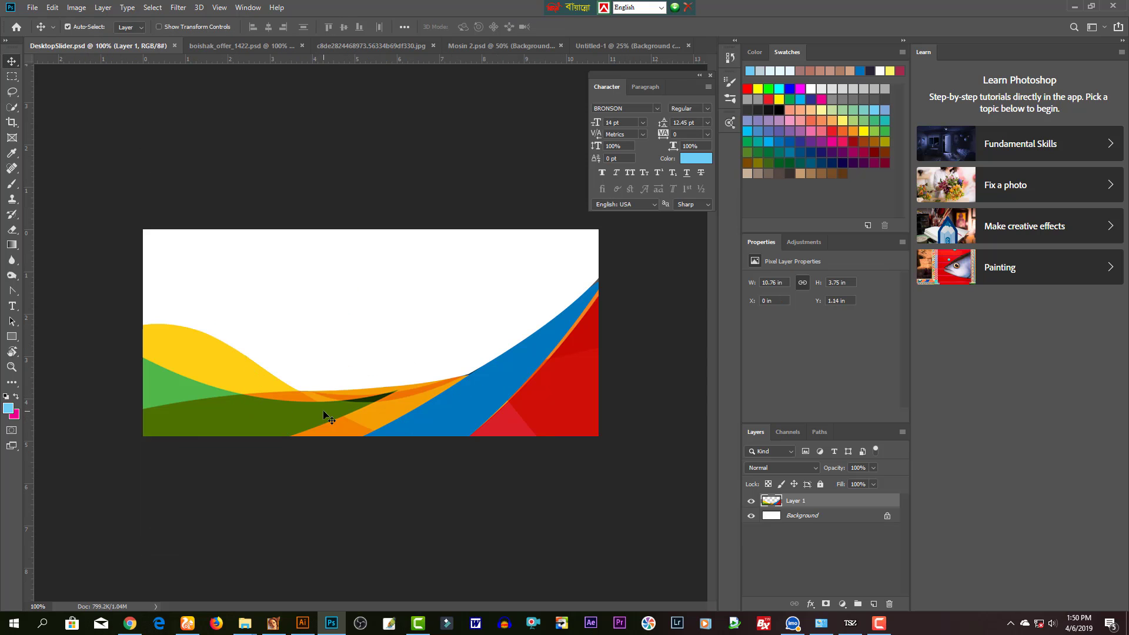
{"action": "left_click_drag", "start_coordinate": [405, 393], "coordinate": [471, 501]}
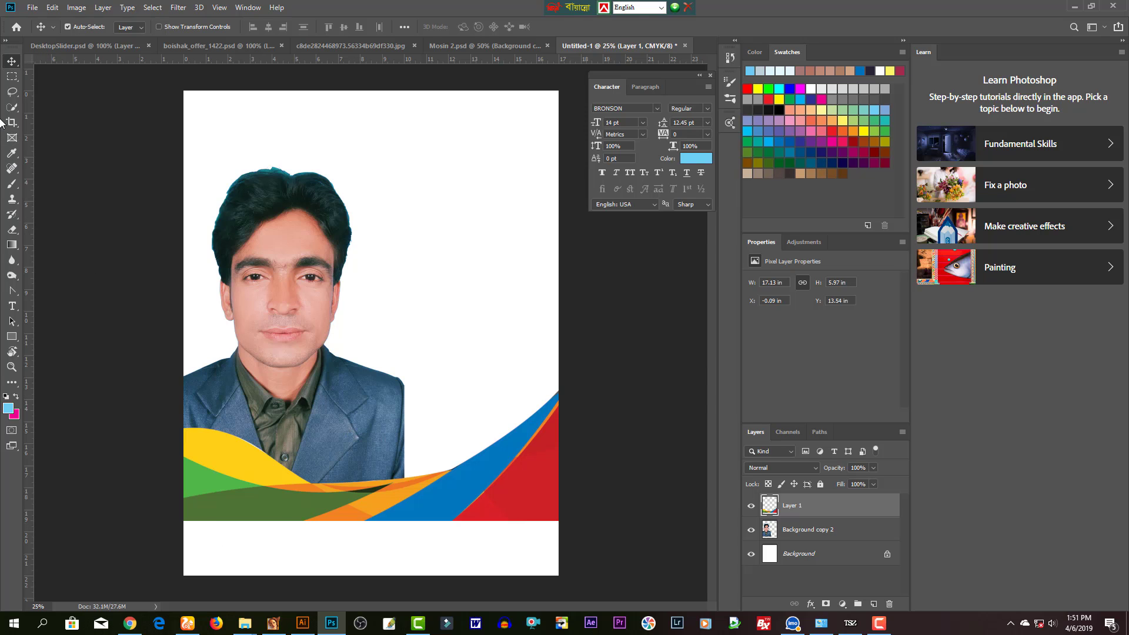
{"action": "left_click", "coordinate": [12, 77]}
{"action": "left_click_drag", "start_coordinate": [179, 516], "coordinate": [677, 569]}
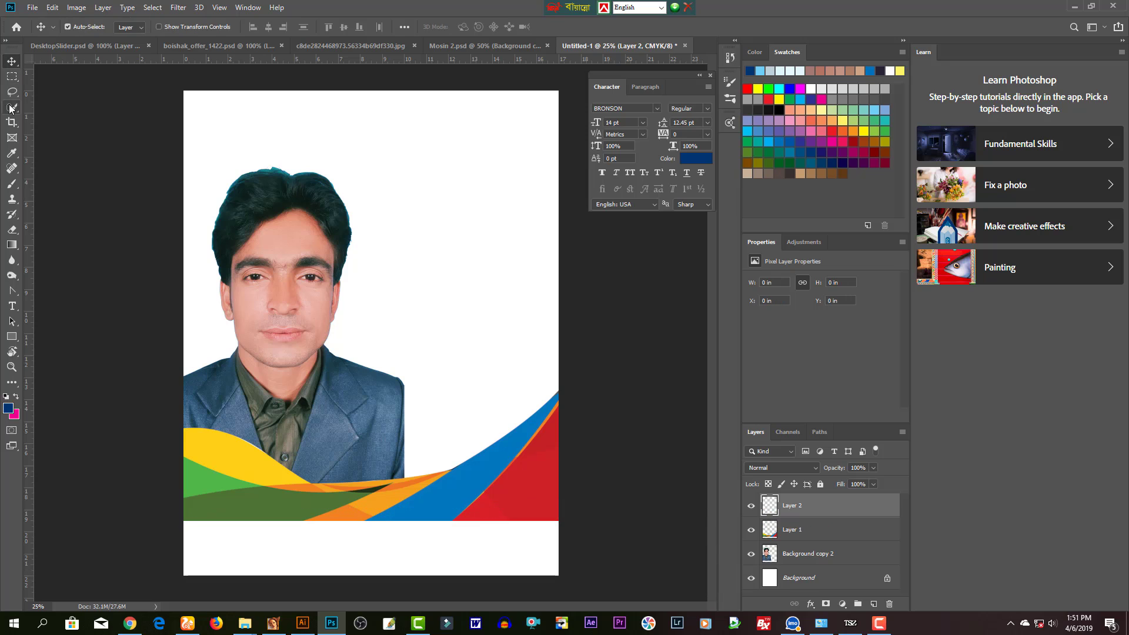
{"action": "left_click", "coordinate": [12, 77]}
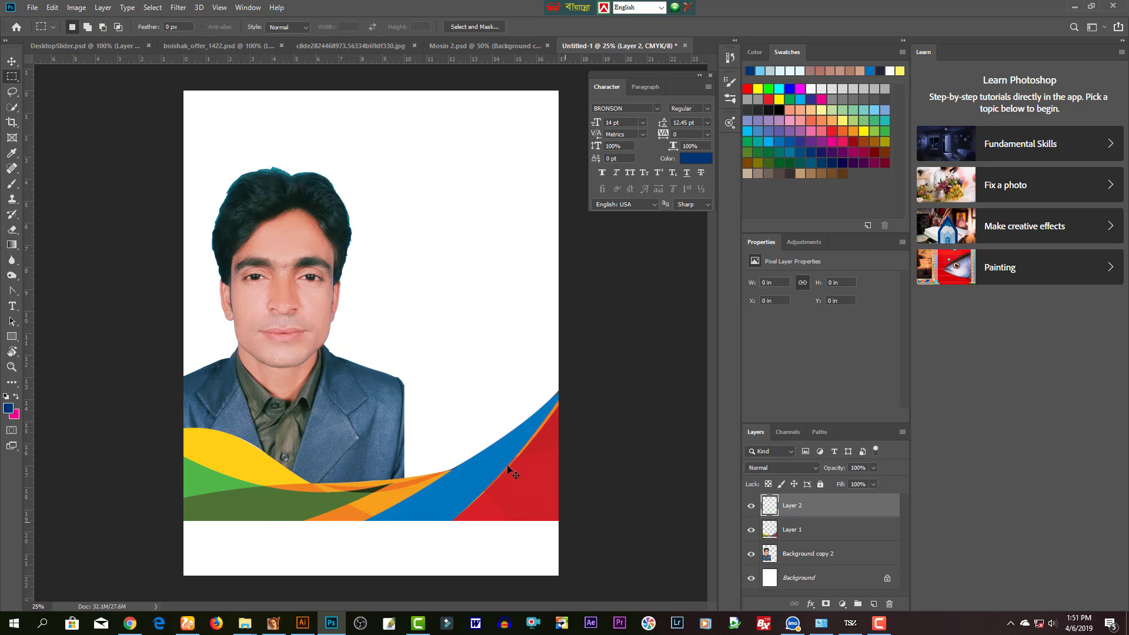
- Bring the orange bunting banner from boishak_offer_1422.psd to the poster's top, slightly shortened, behind the portrait
{"action": "key", "text": "v"}
{"action": "left_click", "coordinate": [290, 281], "text": "ctrl+alt"}
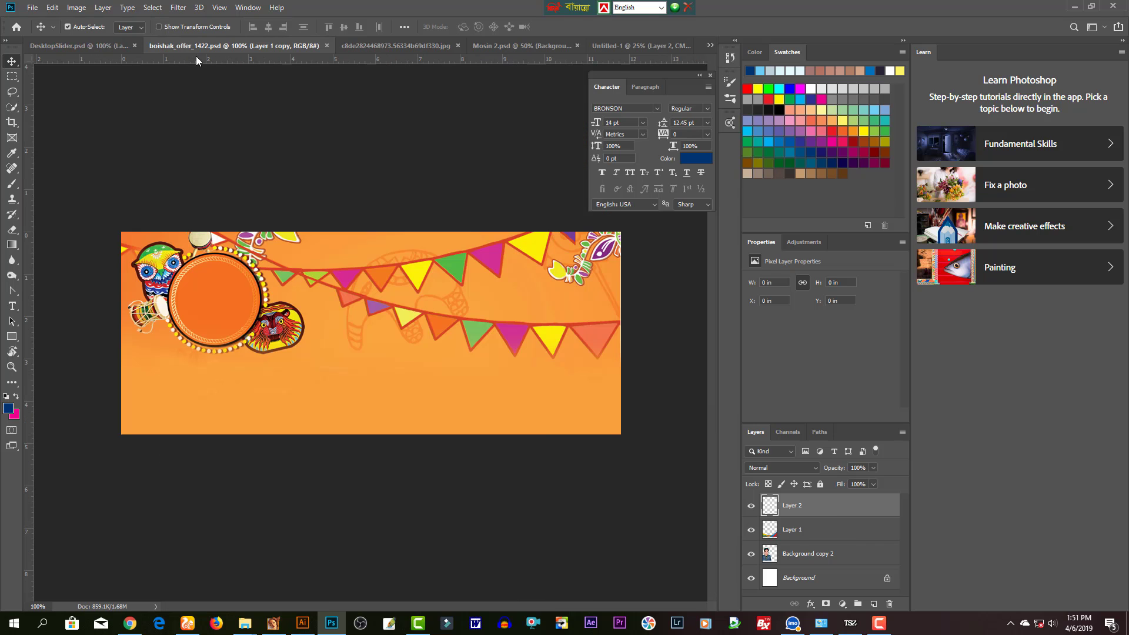
{"action": "left_click", "coordinate": [221, 45]}
{"action": "left_click_drag", "start_coordinate": [418, 293], "coordinate": [530, 262]}
{"action": "key", "text": "ctrl+t"}
{"action": "left_click_drag", "start_coordinate": [481, 235], "coordinate": [481, 227]}
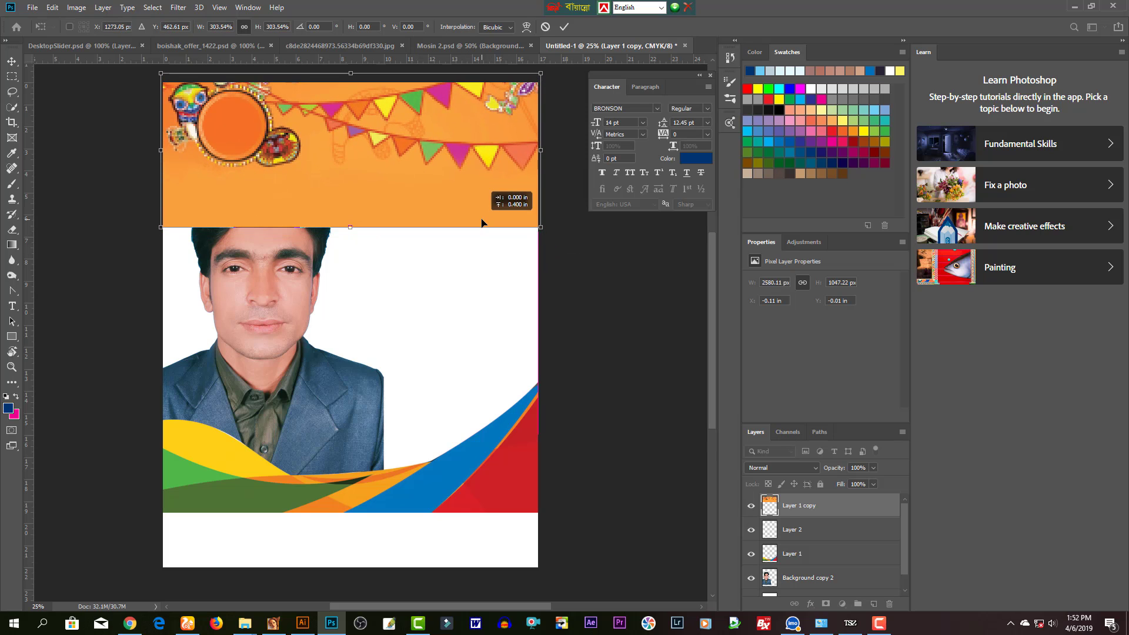
{"action": "key", "text": "Return"}
{"action": "key", "text": "ctrl+shift+bracketleft"}
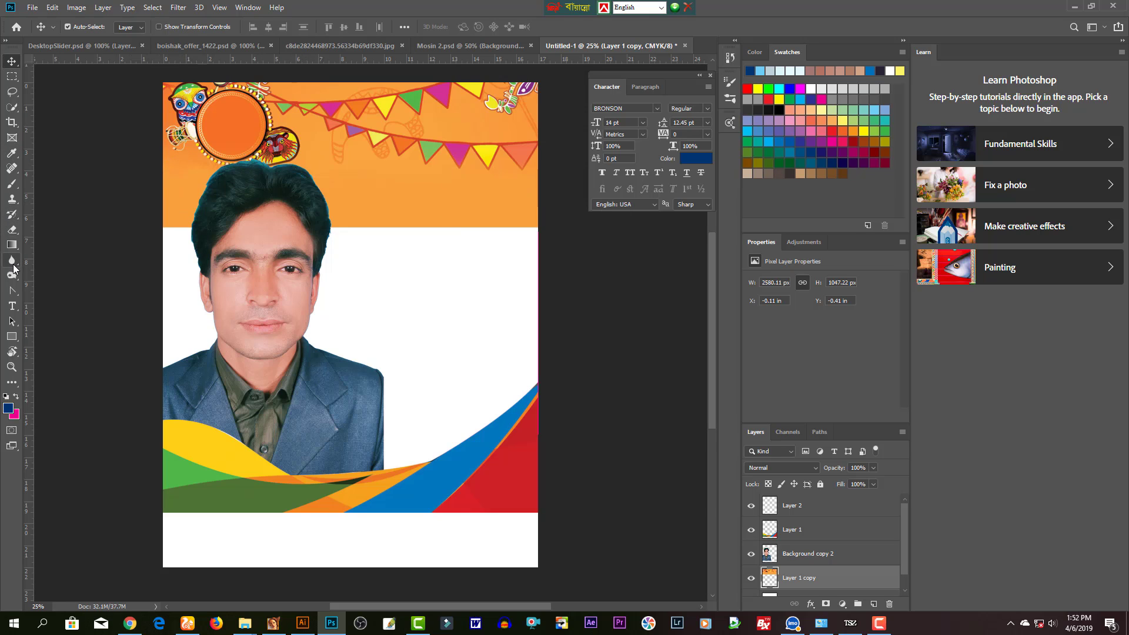
- Erase the banner's lower edge so it fades into white
{"action": "right_click", "coordinate": [14, 234]}
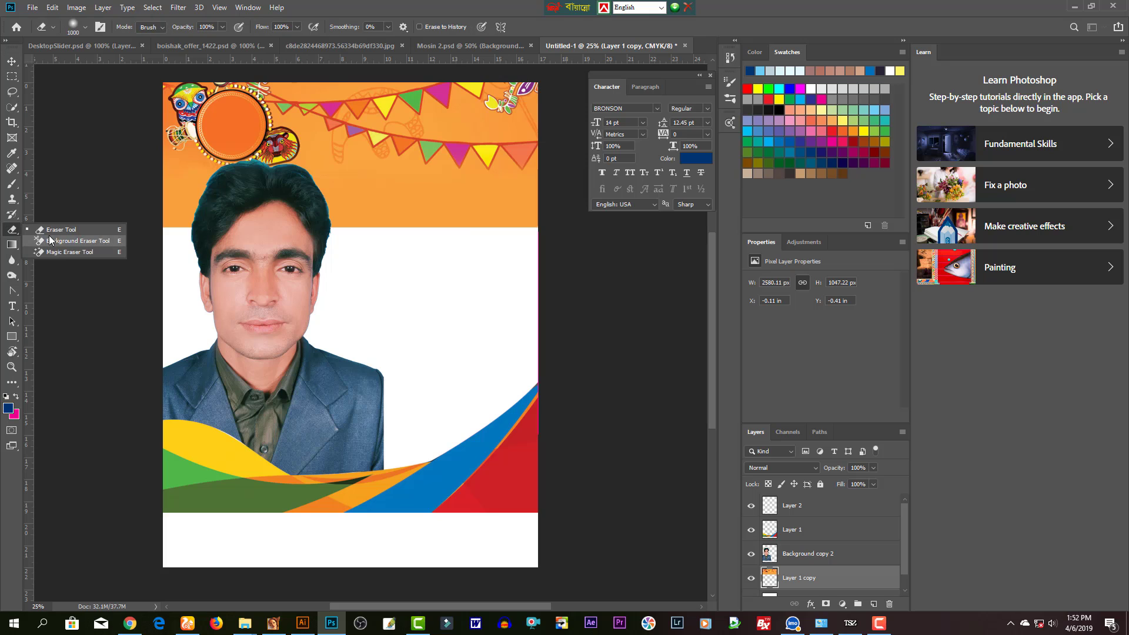
{"action": "left_click", "coordinate": [53, 230]}
{"action": "left_click", "coordinate": [196, 217]}
{"action": "mouse_move", "coordinate": [195, 218]}
{"action": "left_mouse_down"}
{"action": "mouse_move", "coordinate": [471, 237]}
{"action": "mouse_move", "coordinate": [592, 263]}
{"action": "left_mouse_up"}
- Copy the Bengali New Year doodle artwork into the poster, enlarge it to 215% and place it top-left
{"action": "key", "text": "v"}
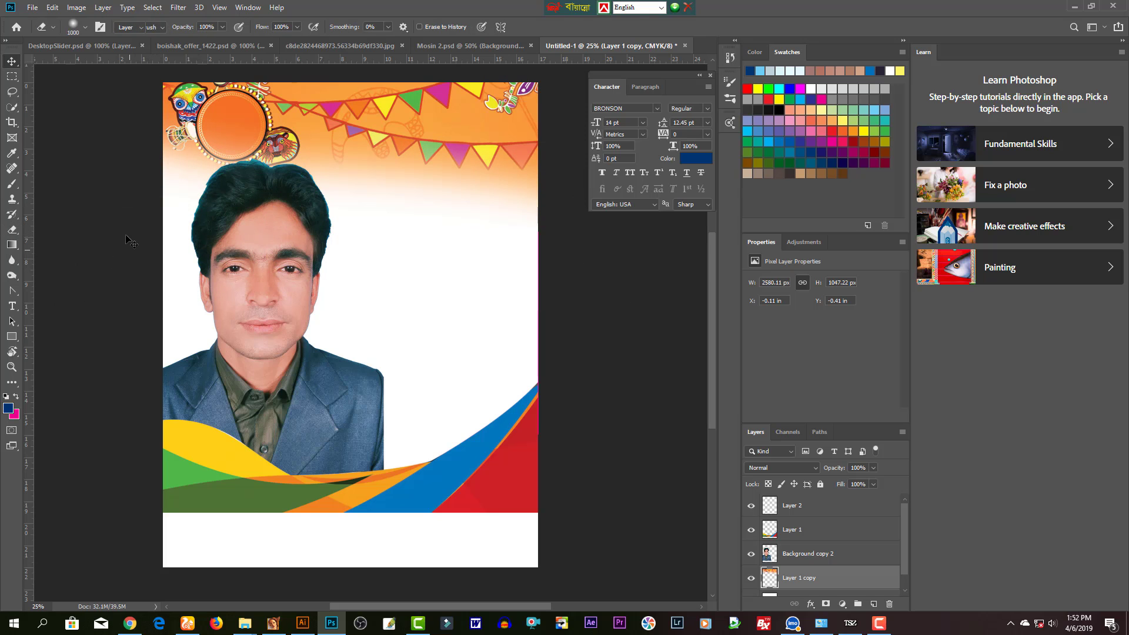
{"action": "left_click", "coordinate": [133, 48]}
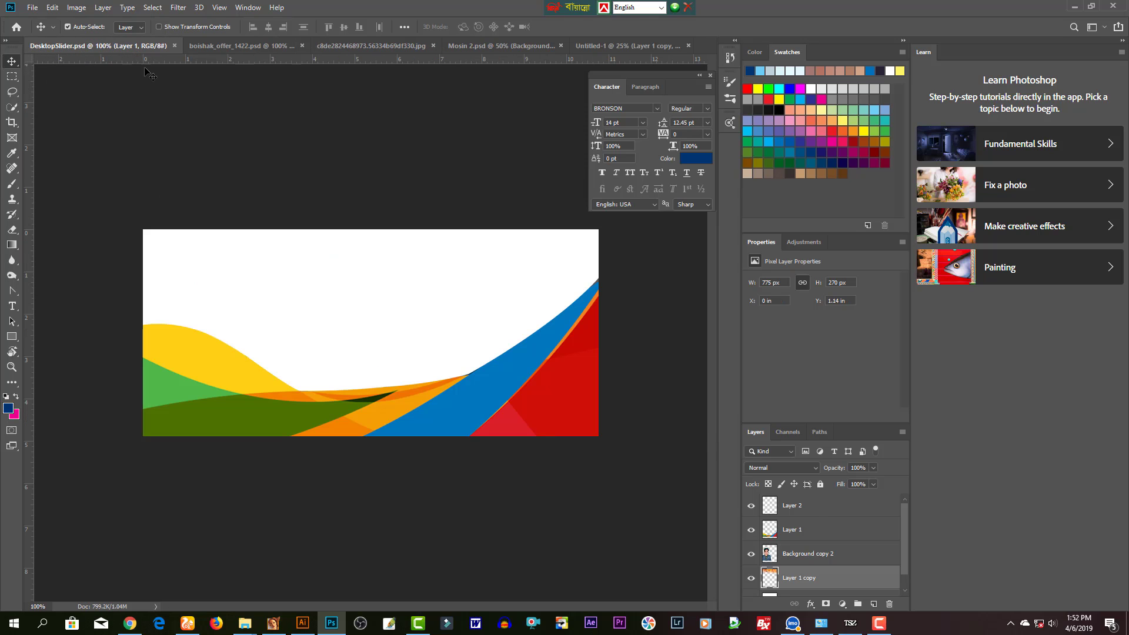
{"action": "left_click", "coordinate": [241, 46]}
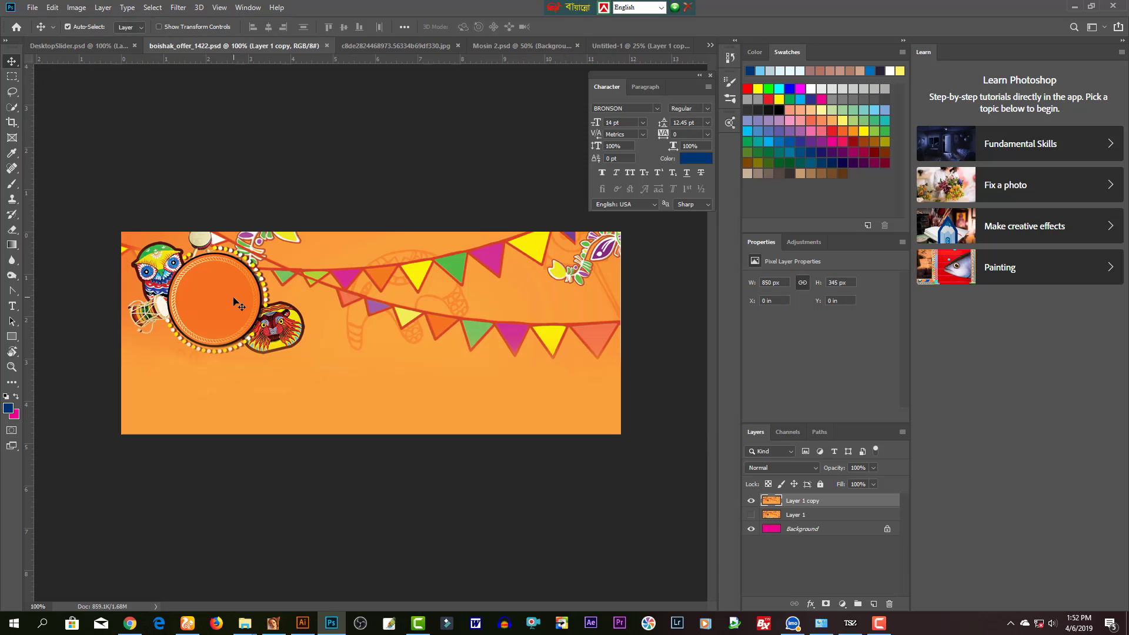
{"action": "left_click", "coordinate": [363, 47]}
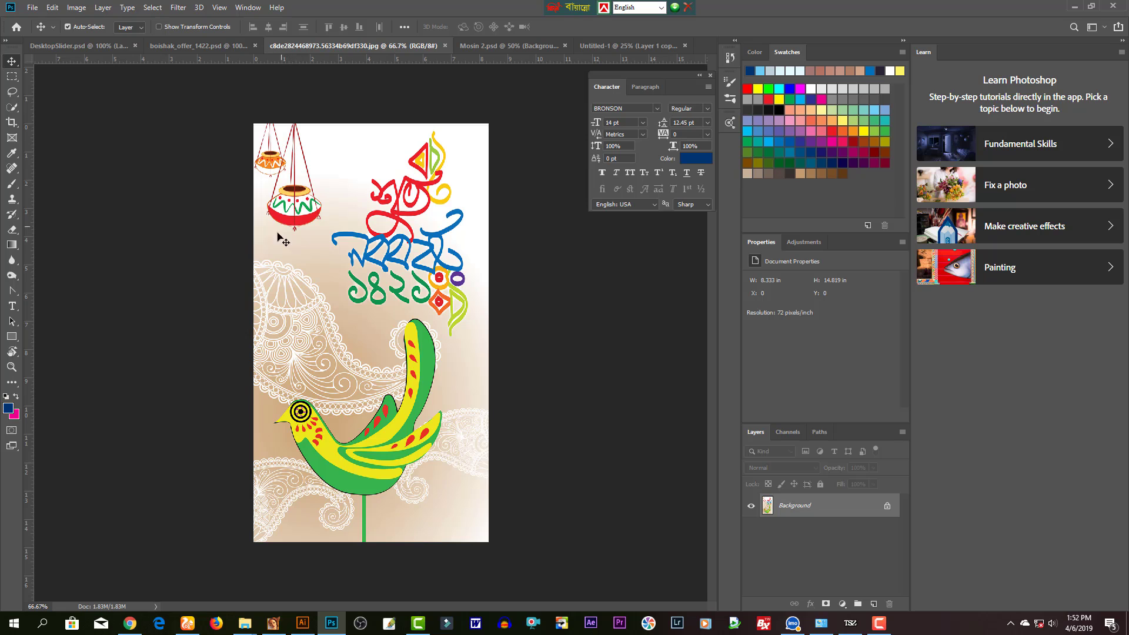
{"action": "left_click_drag", "start_coordinate": [291, 203], "coordinate": [260, 232]}
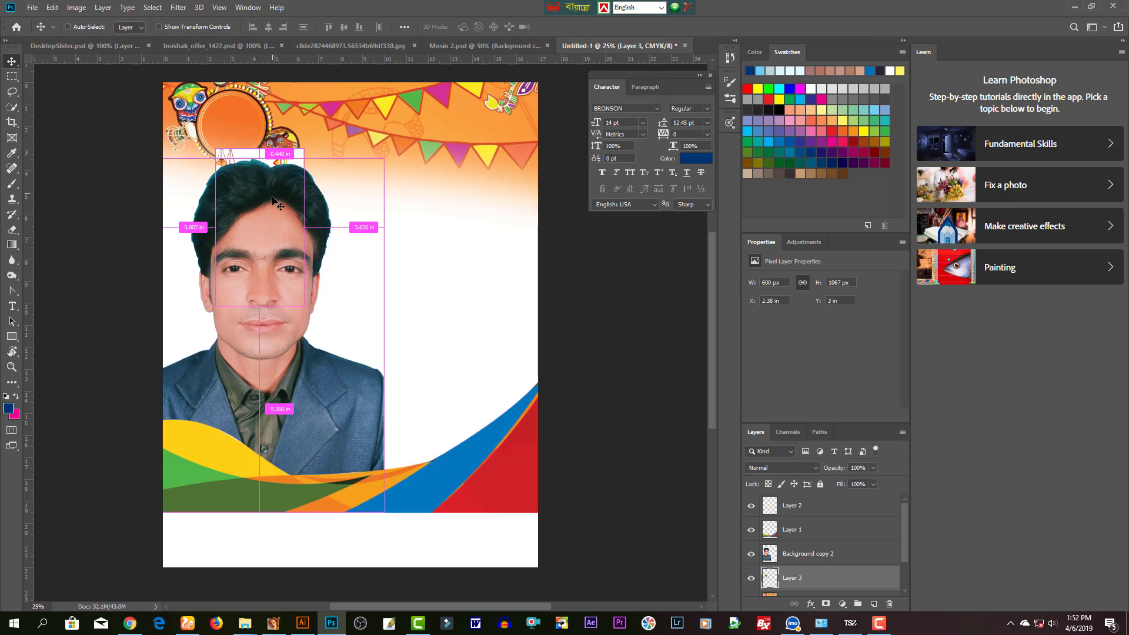
{"action": "key", "text": "ctrl+t"}
{"action": "left_click_drag", "start_coordinate": [307, 304], "coordinate": [390, 365]}
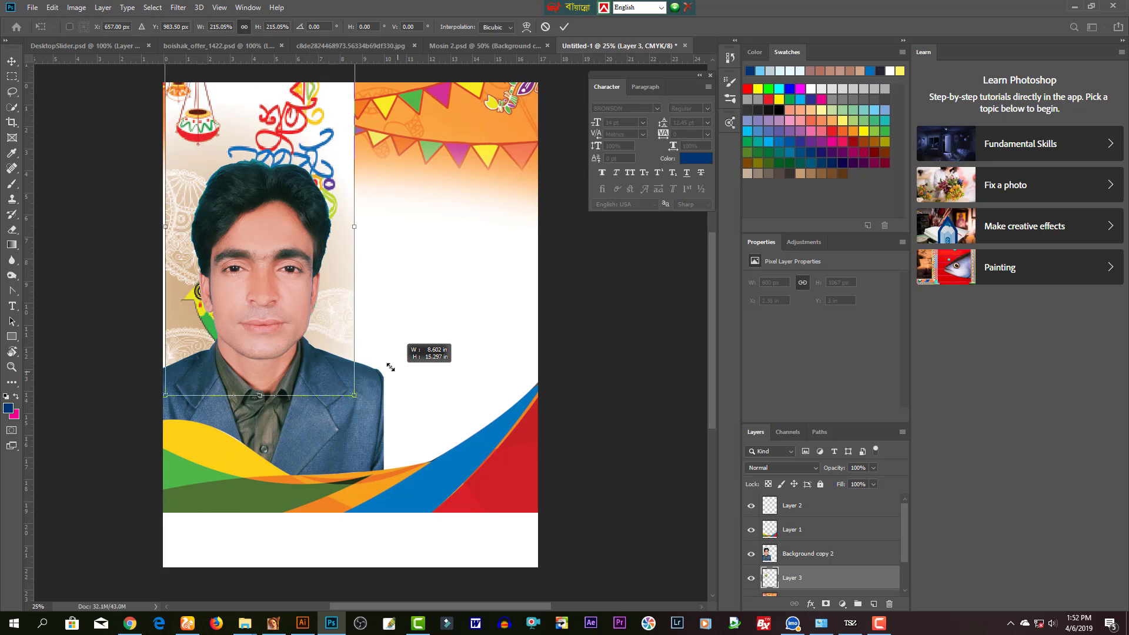
{"action": "mouse_move", "coordinate": [329, 329]}
{"action": "left_mouse_down"}
{"action": "mouse_move", "coordinate": [272, 274]}
{"action": "mouse_move", "coordinate": [265, 212]}
{"action": "mouse_move", "coordinate": [280, 220]}
{"action": "mouse_move", "coordinate": [306, 165]}
{"action": "left_mouse_up"}
{"action": "key", "text": "Return"}
- Erase the doodle artwork's white top strip around the portrait's head so the orange header shows
{"action": "left_click", "coordinate": [187, 315]}
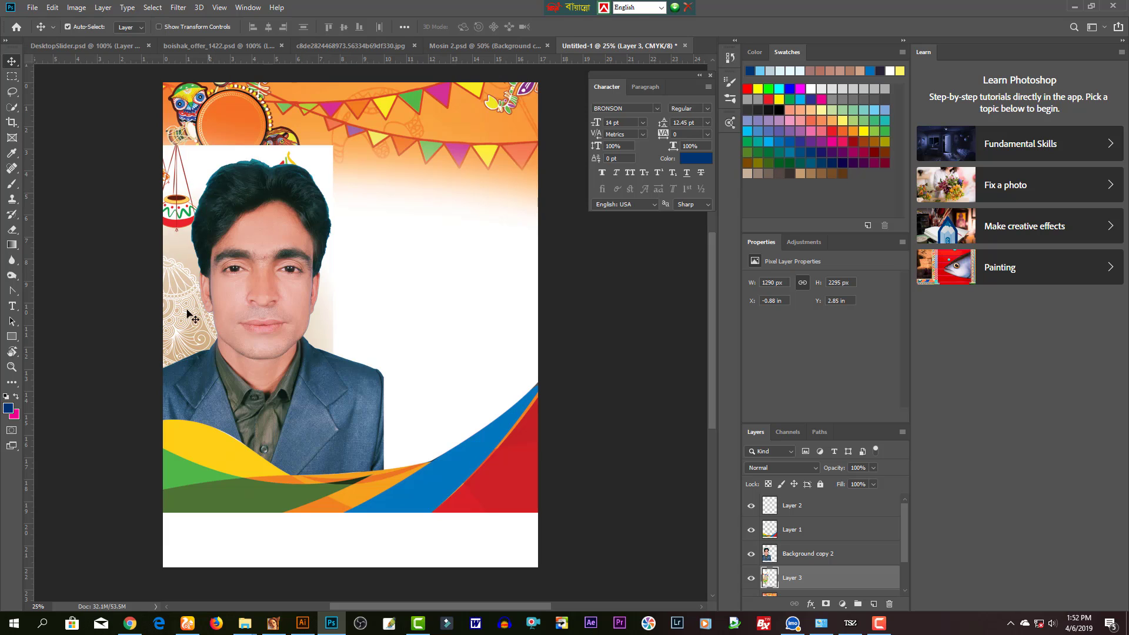
{"action": "key", "text": "e"}
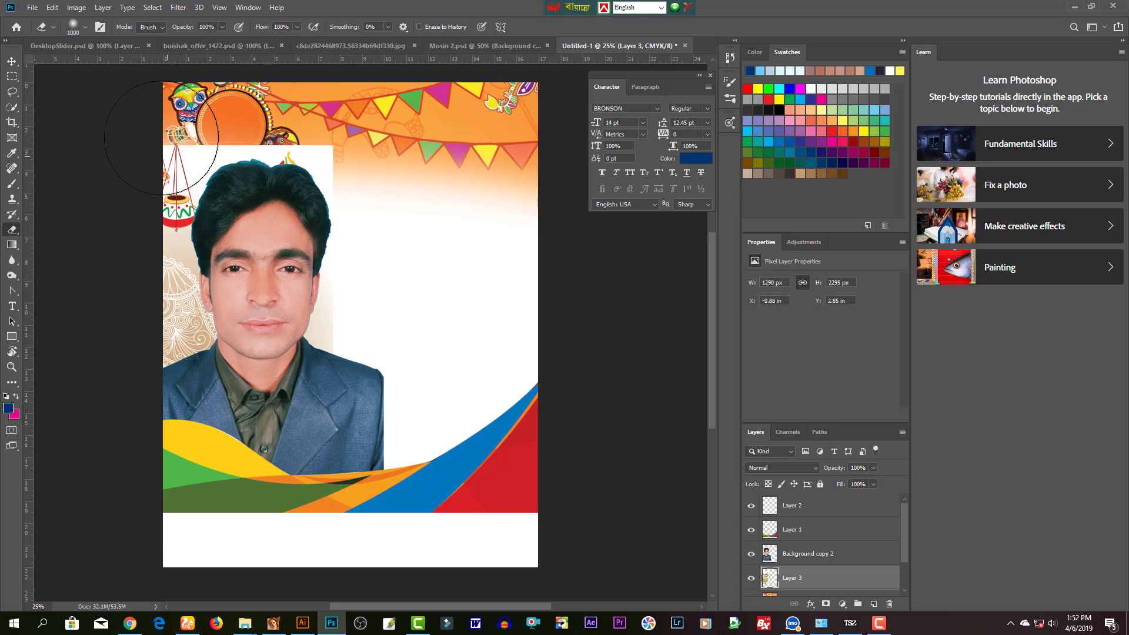
{"action": "mouse_move", "coordinate": [146, 114]}
{"action": "left_mouse_down"}
{"action": "mouse_move", "coordinate": [235, 121]}
{"action": "mouse_move", "coordinate": [307, 144]}
{"action": "mouse_move", "coordinate": [190, 92]}
{"action": "mouse_move", "coordinate": [241, 106]}
{"action": "mouse_move", "coordinate": [315, 159]}
{"action": "mouse_move", "coordinate": [376, 361]}
{"action": "mouse_move", "coordinate": [378, 444]}
{"action": "mouse_move", "coordinate": [359, 524]}
{"action": "left_mouse_up"}
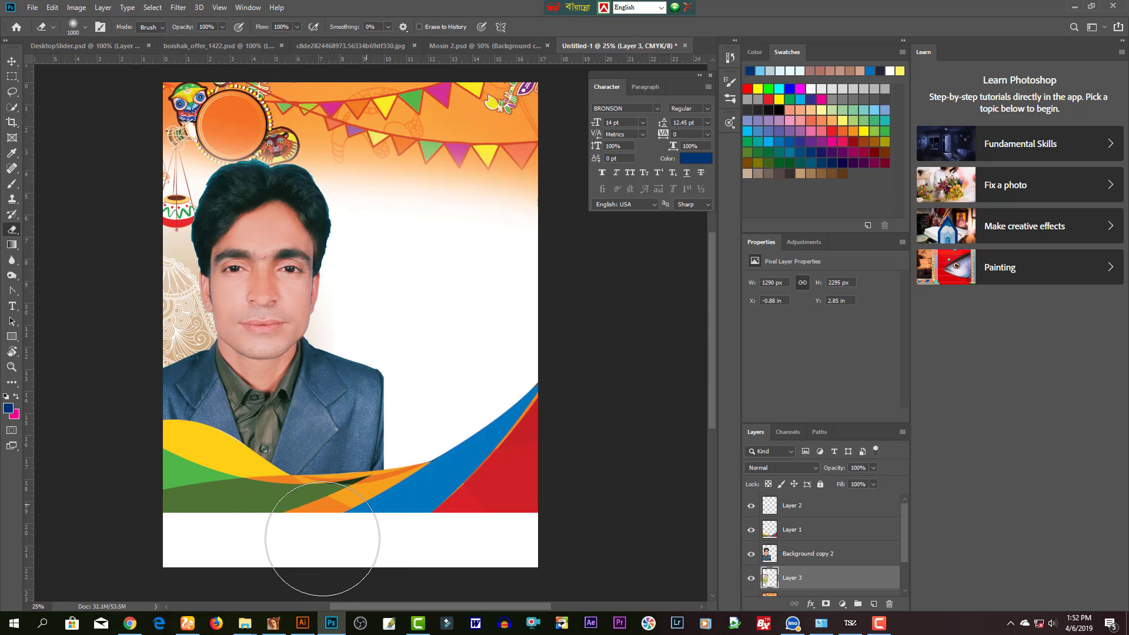
{"action": "key", "text": "v"}
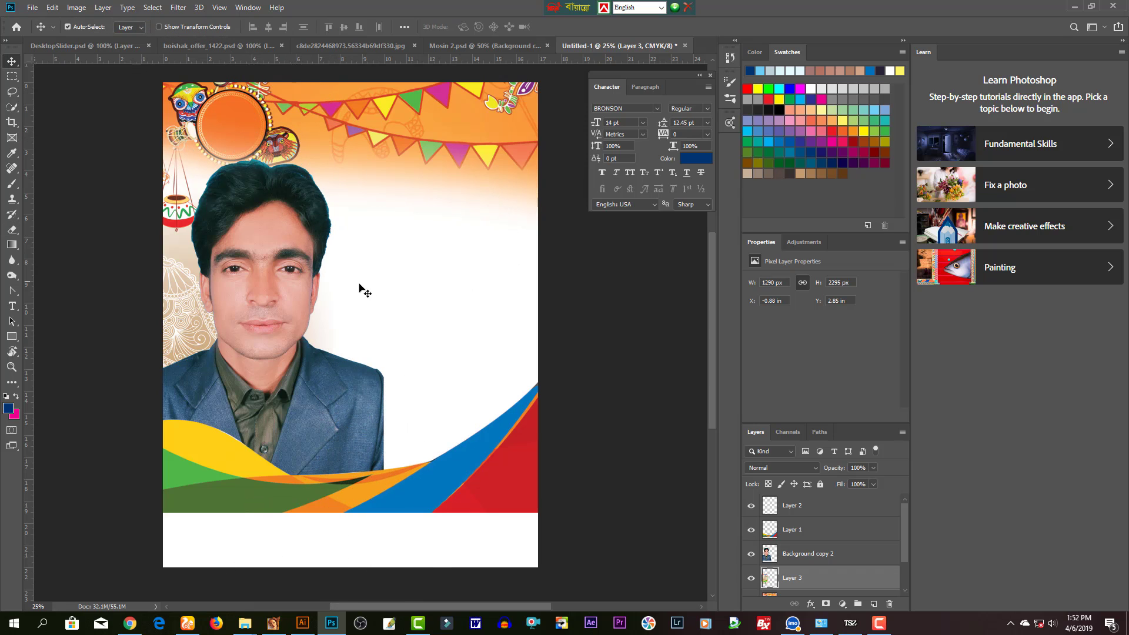
{"action": "left_click", "coordinate": [284, 238]}
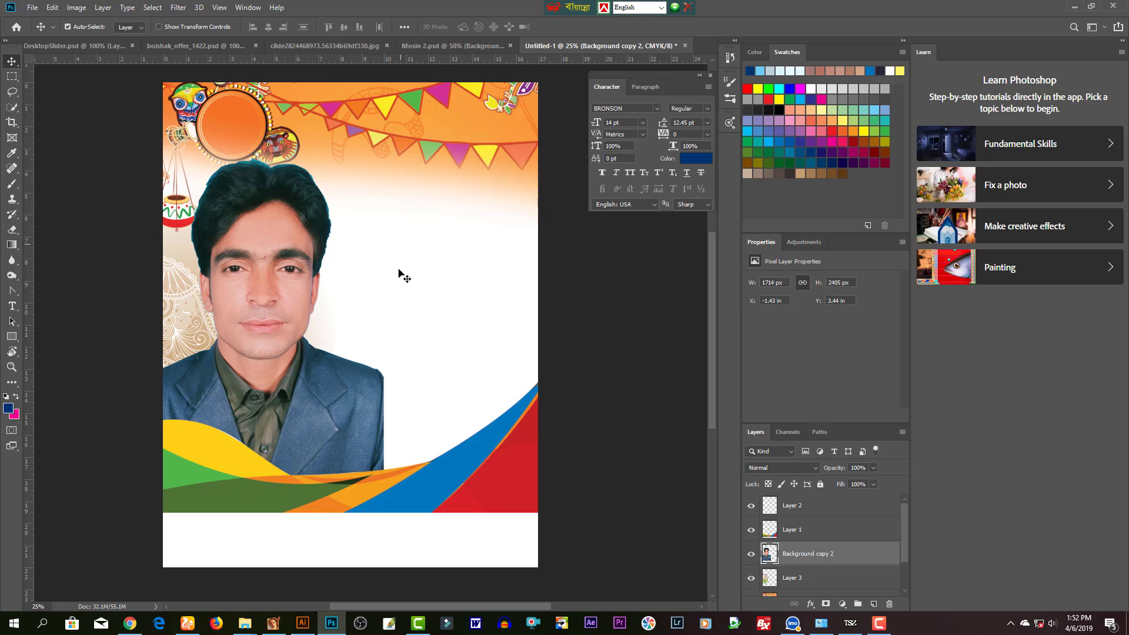
{"action": "key", "text": "ctrl+plus"}
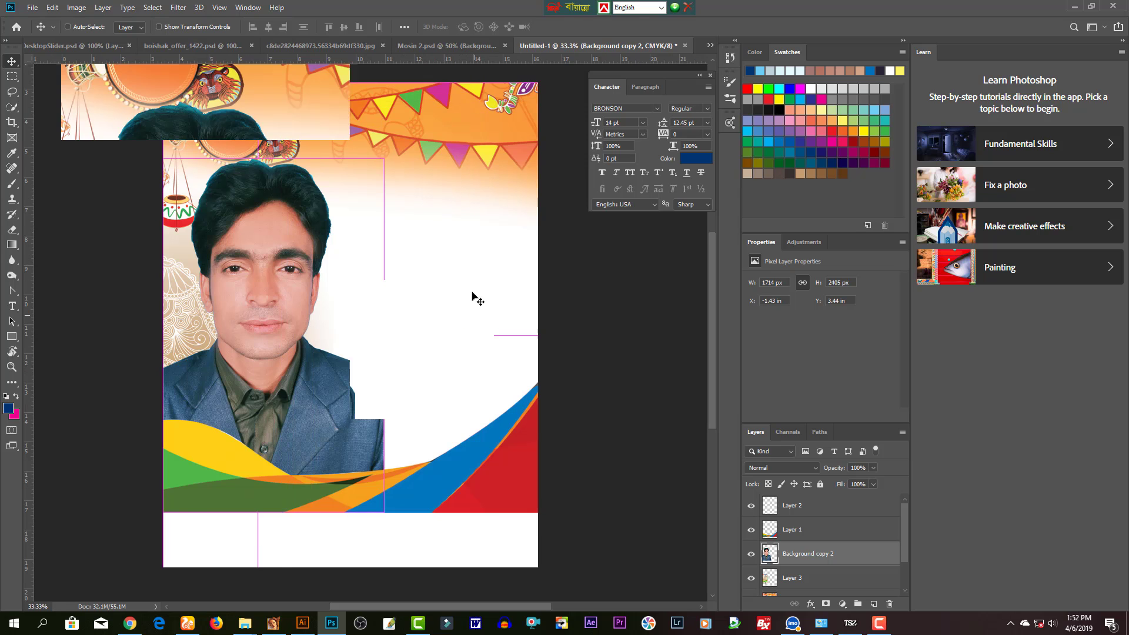
{"action": "scroll", "coordinate": [780, 595], "scroll_direction": "down", "scroll_amount": 2}
- Add Layer 4 above Background and fill it with light yellow
{"action": "left_click", "coordinate": [789, 585]}
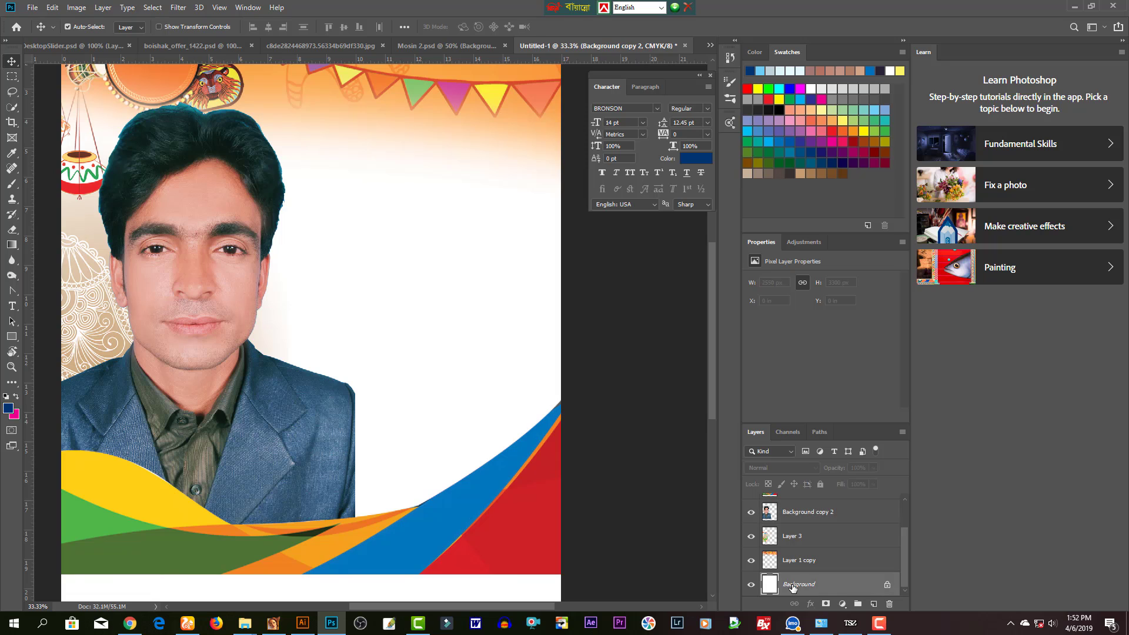
{"action": "key", "text": "ctrl+shift+alt+n"}
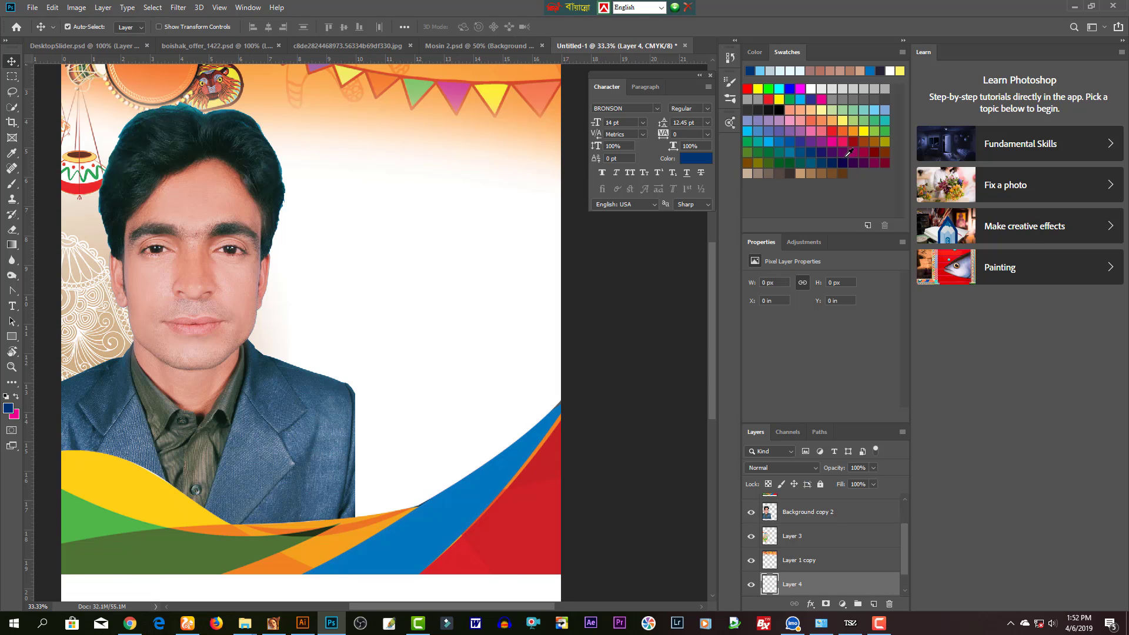
{"action": "left_click", "coordinate": [812, 109]}
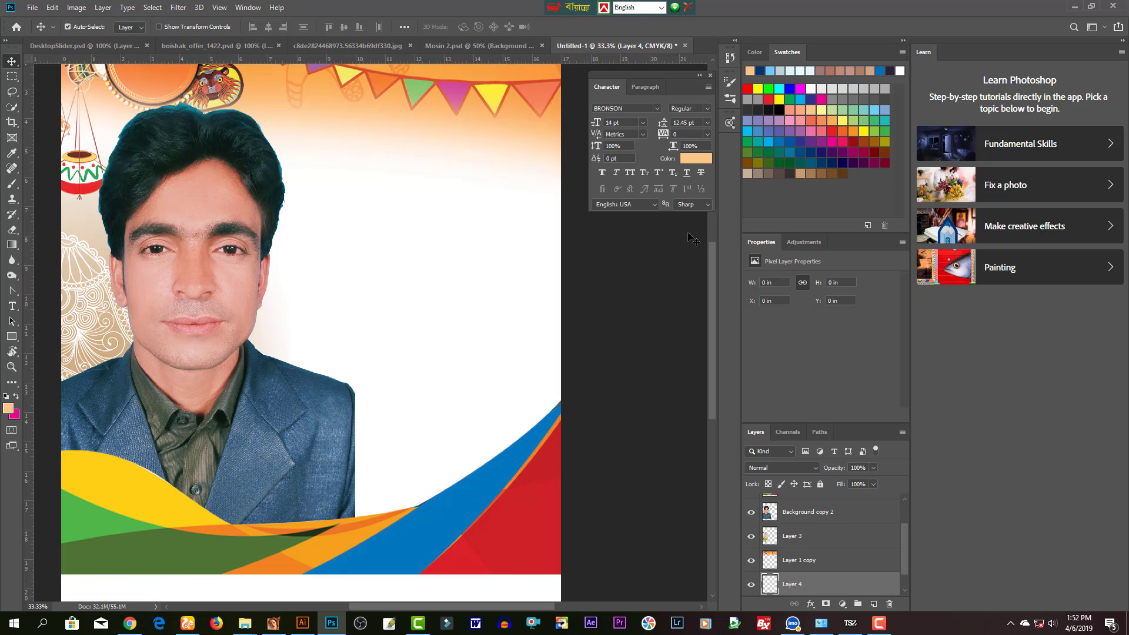
{"action": "key", "text": "alt+BackSpace"}
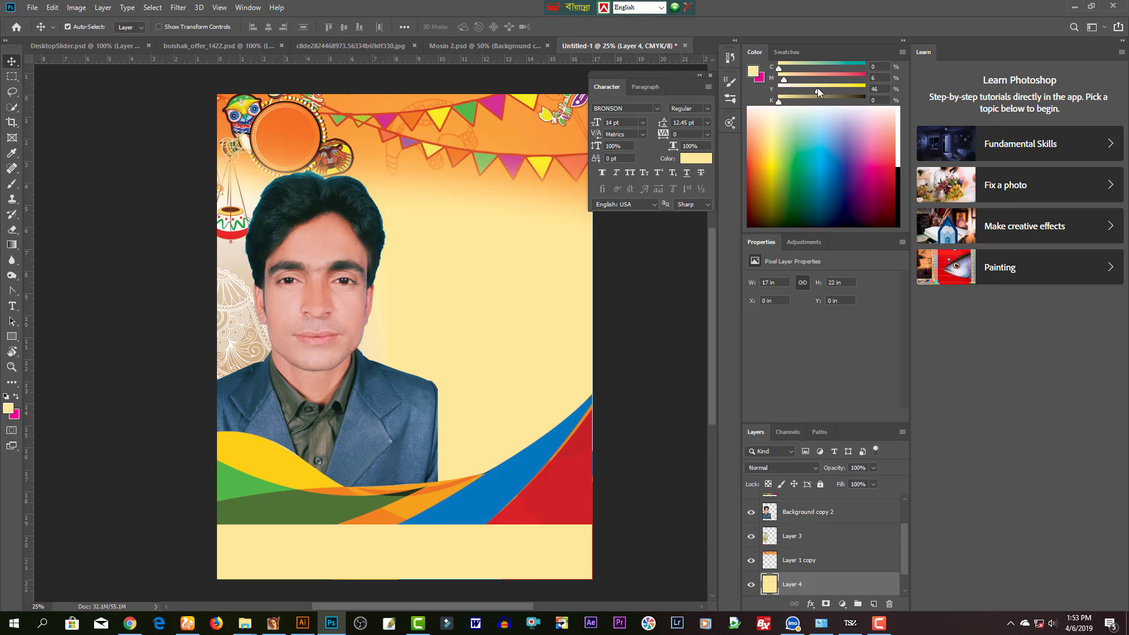
- Give Layer 4 a Bevel & Emboss texture with a blotchy pattern at 10% opacity
{"action": "right_click", "coordinate": [796, 591]}
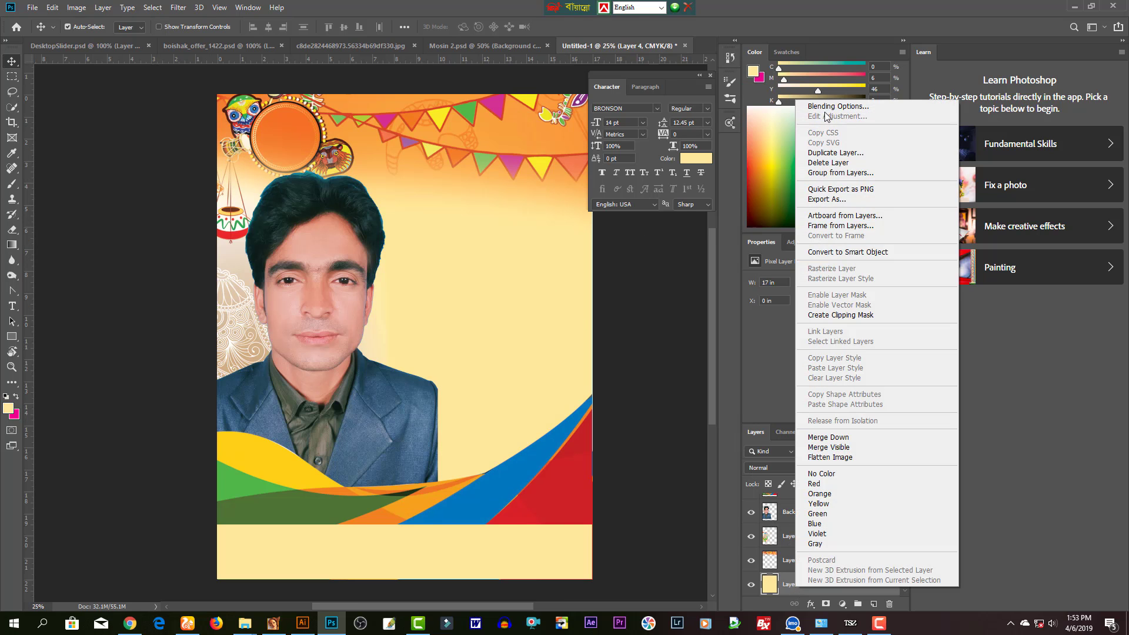
{"action": "left_click", "coordinate": [829, 104]}
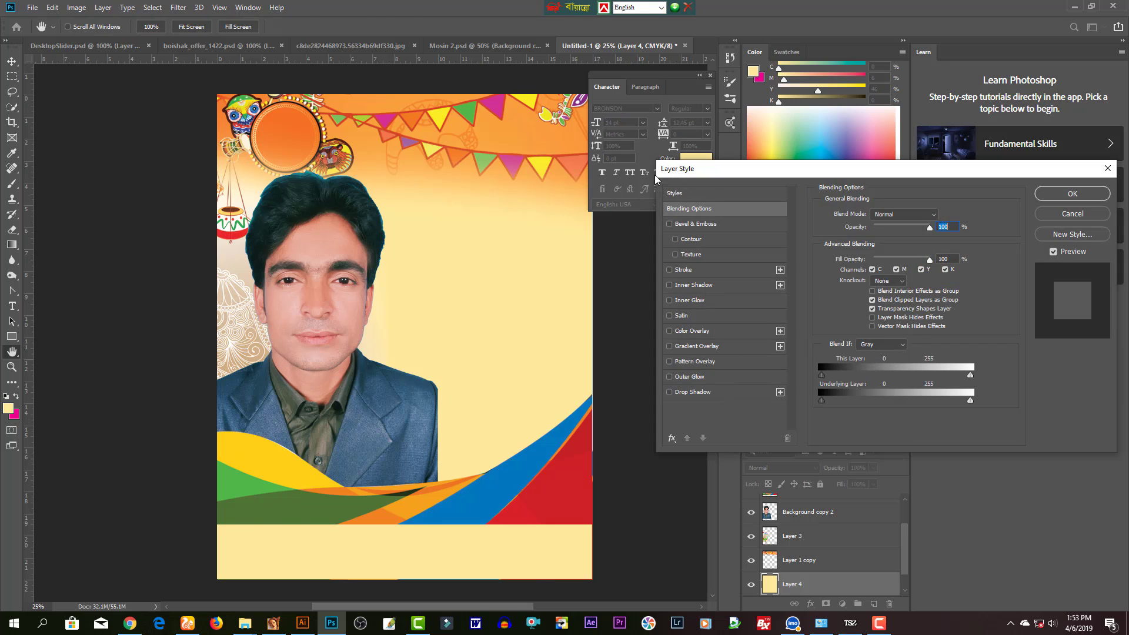
{"action": "left_click", "coordinate": [690, 256]}
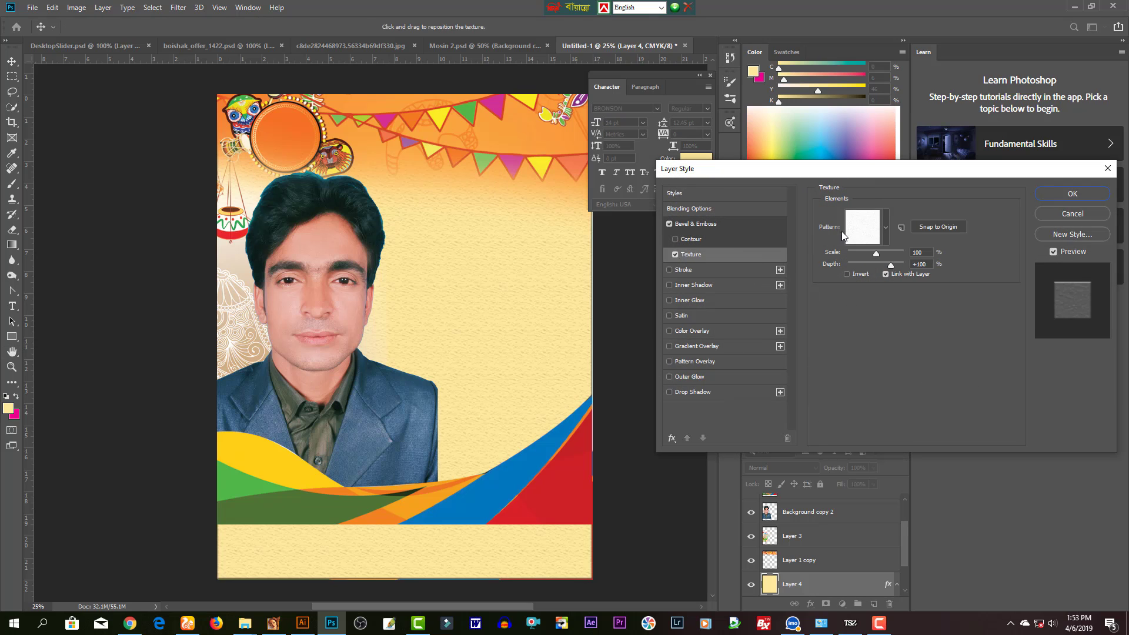
{"action": "left_click", "coordinate": [886, 227]}
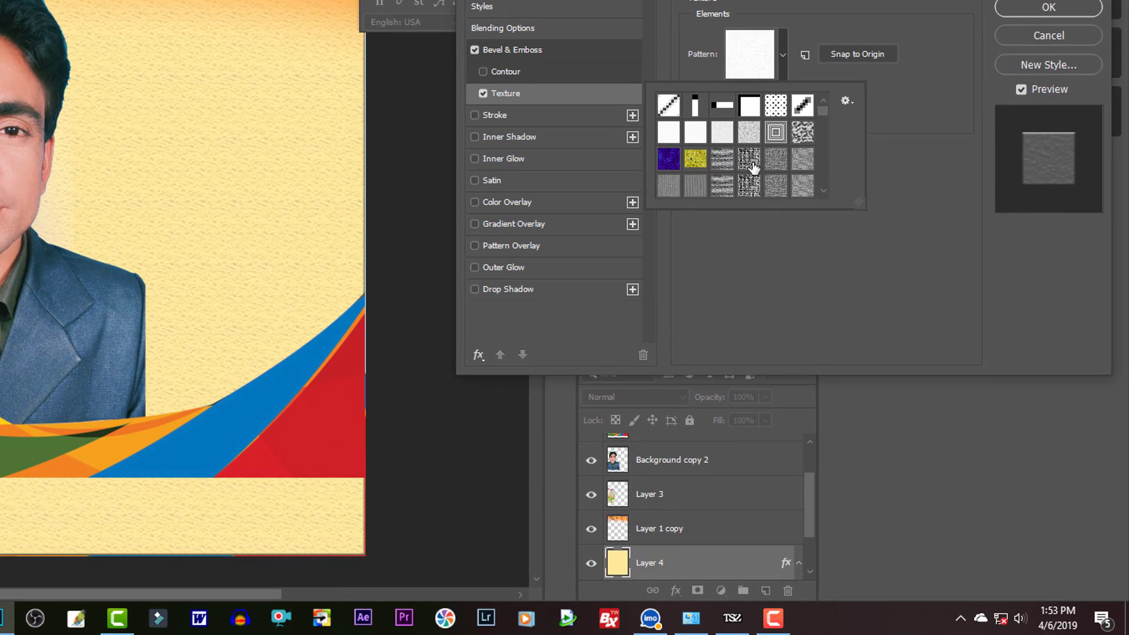
{"action": "left_click", "coordinate": [752, 166]}
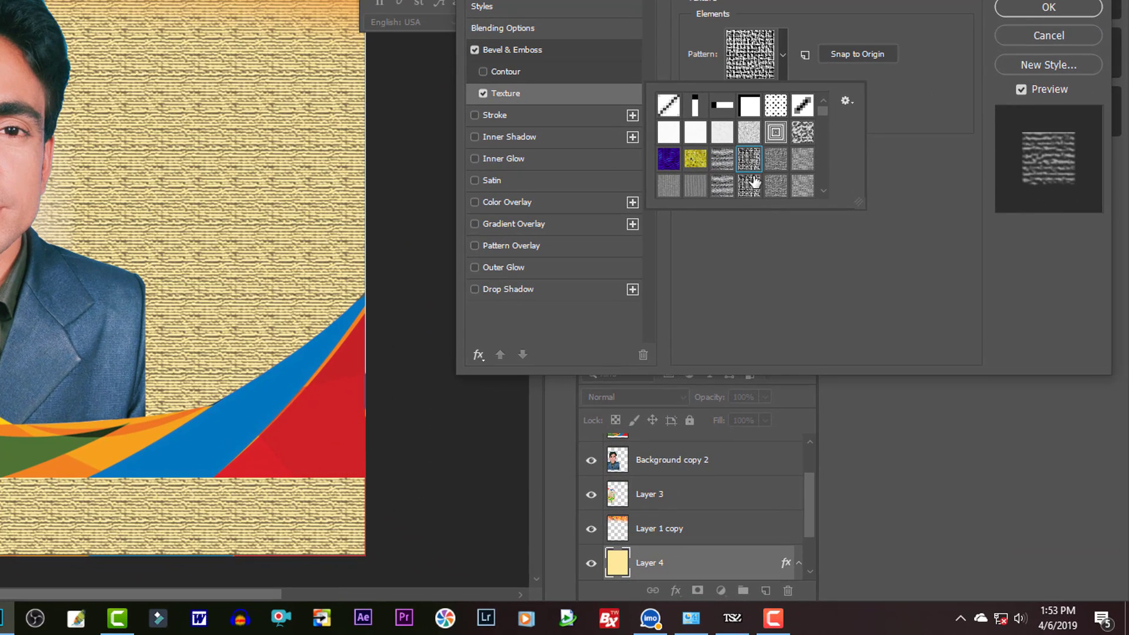
{"action": "left_click", "coordinate": [802, 133]}
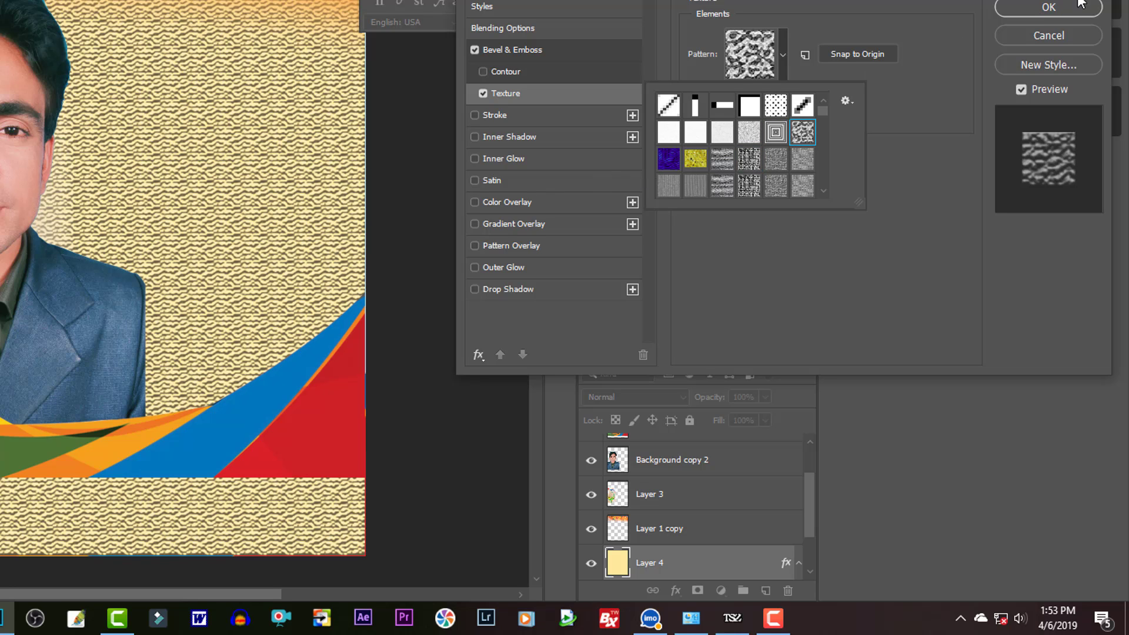
{"action": "left_click", "coordinate": [1062, 9]}
{"action": "left_click", "coordinate": [1062, 8]}
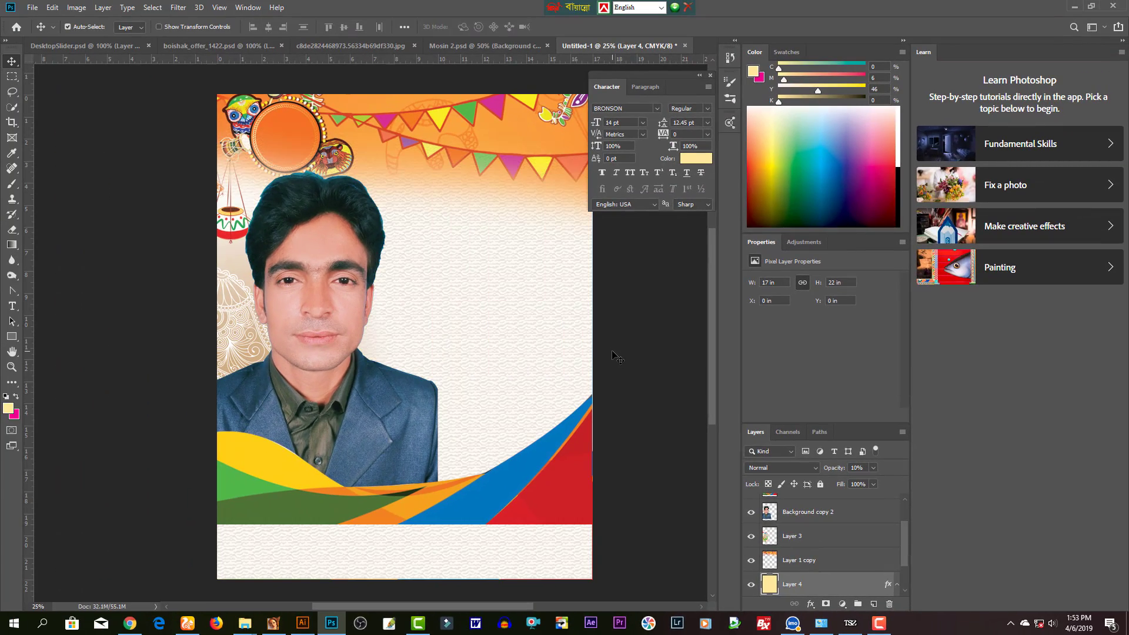
{"action": "left_click", "coordinate": [467, 285]}
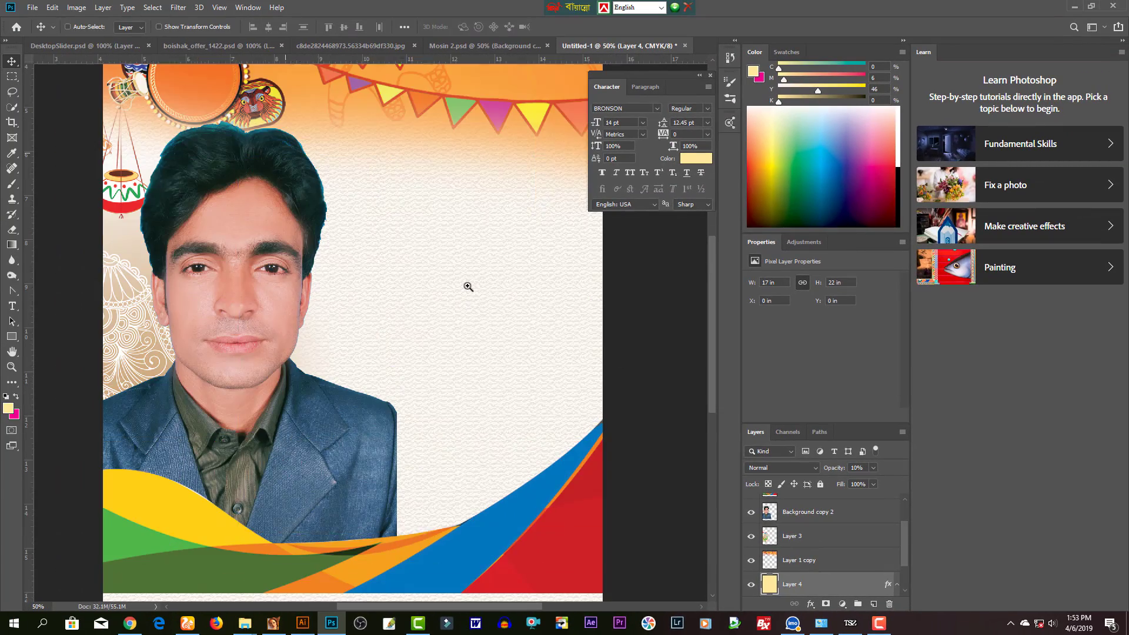
- Save the poster as Untitled-1.psd on the Desktop, accepting the compatibility option
{"action": "left_click", "coordinate": [468, 286]}
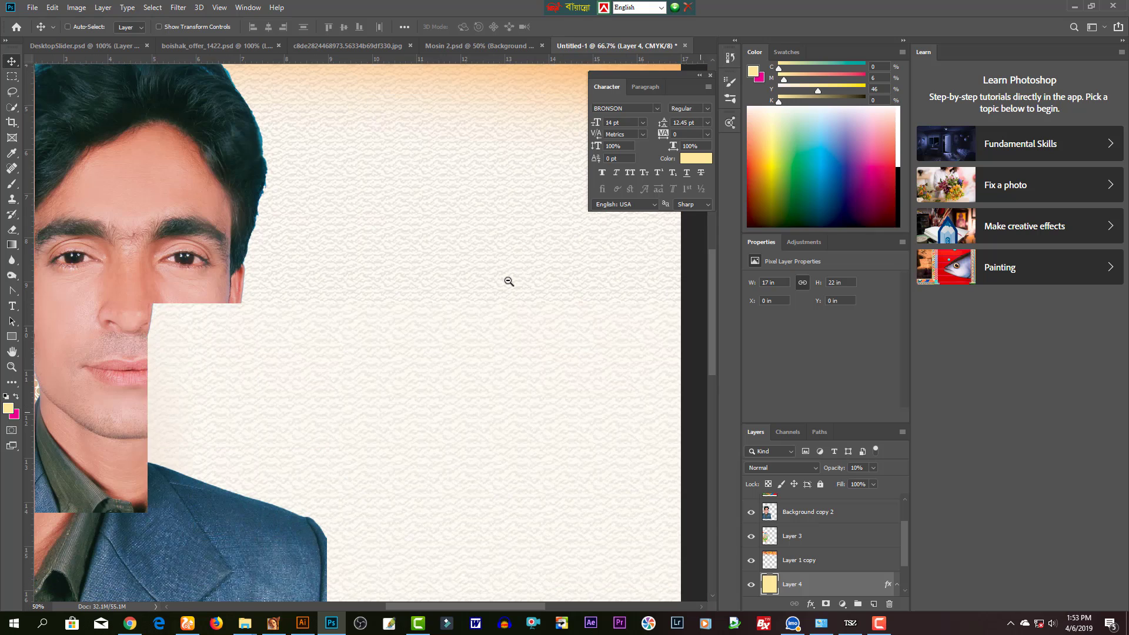
{"action": "key", "text": "ctrl+s"}
{"action": "left_click", "coordinate": [53, 177]}
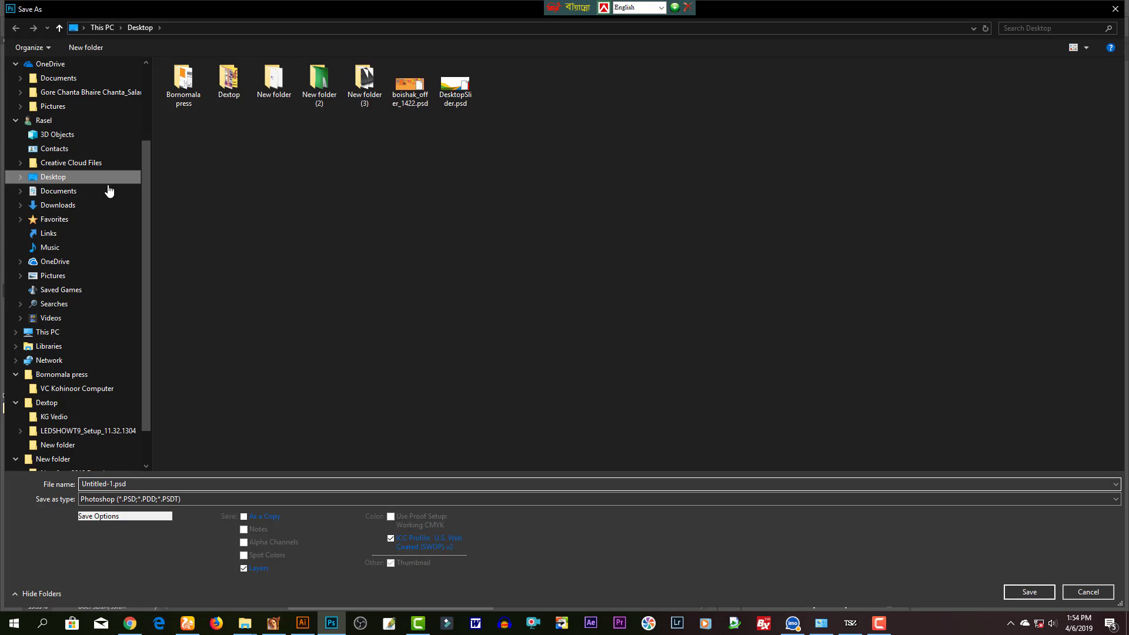
{"action": "left_click", "coordinate": [195, 489]}
{"action": "key", "text": "Return"}
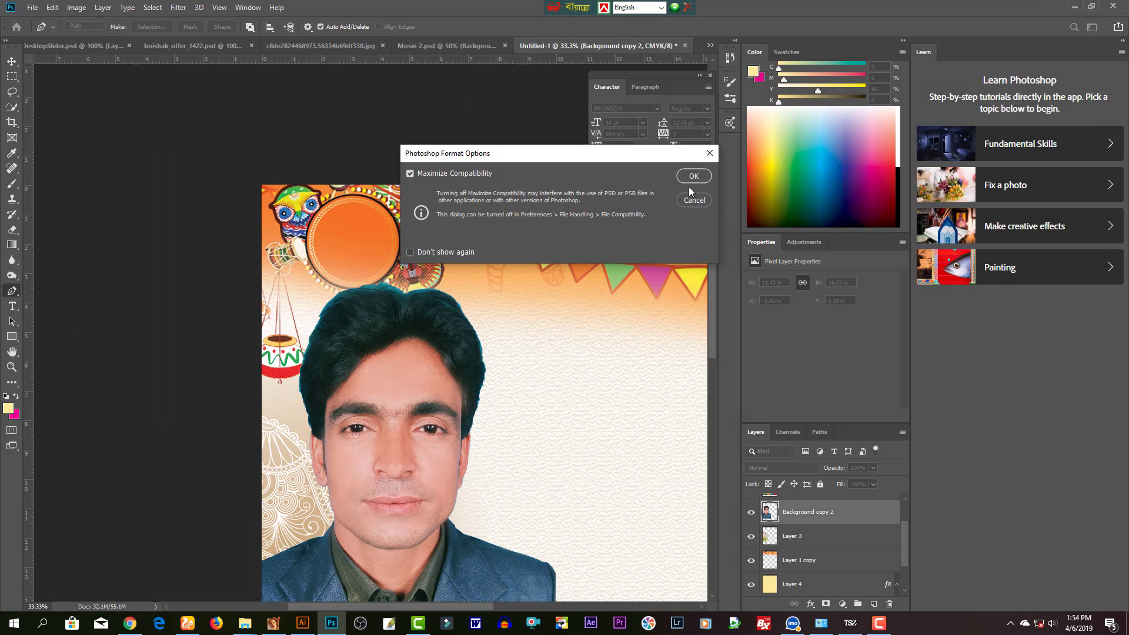
{"action": "left_click", "coordinate": [691, 178]}
{"action": "left_click", "coordinate": [467, 380]}
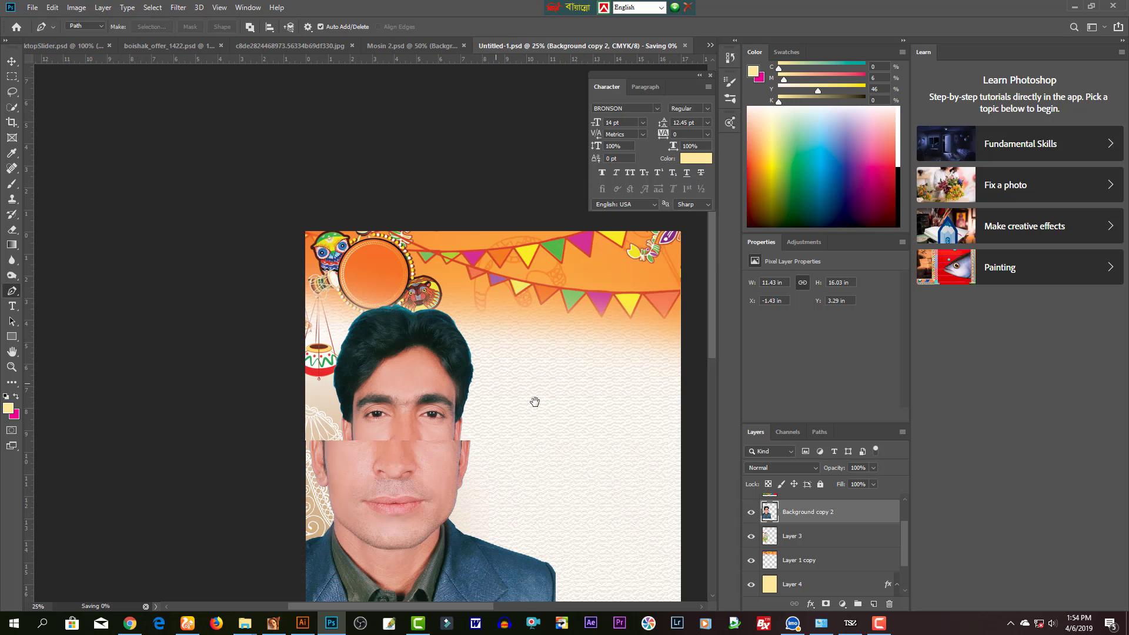
{"action": "left_click", "coordinate": [302, 623]}
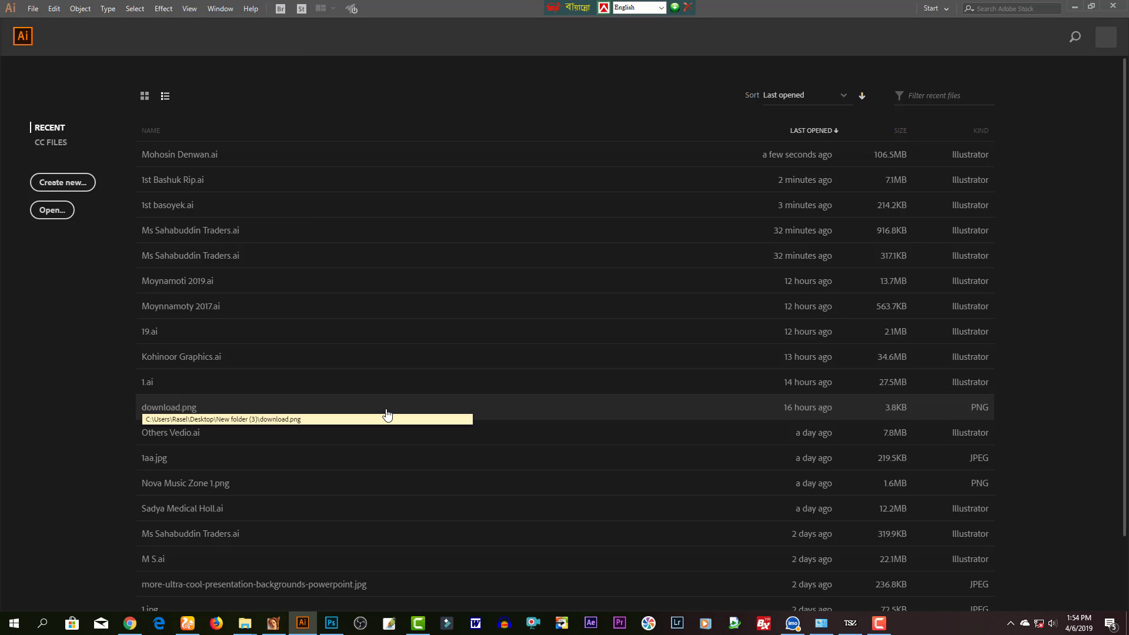
- Briefly open the recent file 1st basoyek.ai, then close it again
{"action": "key", "text": "ctrl+n"}
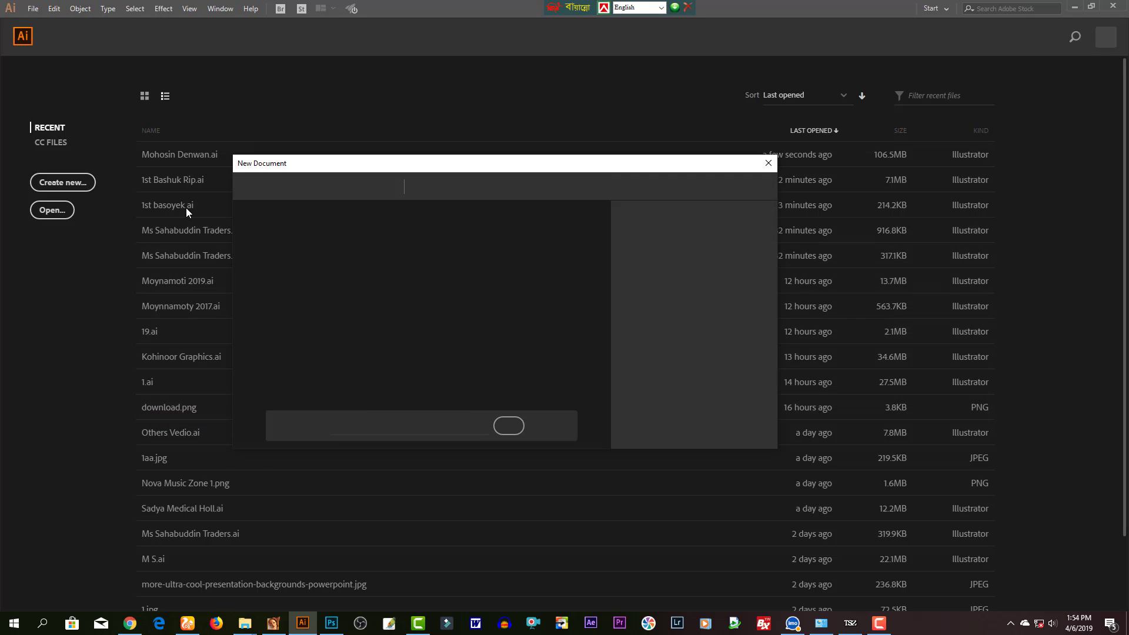
{"action": "key", "text": "Escape"}
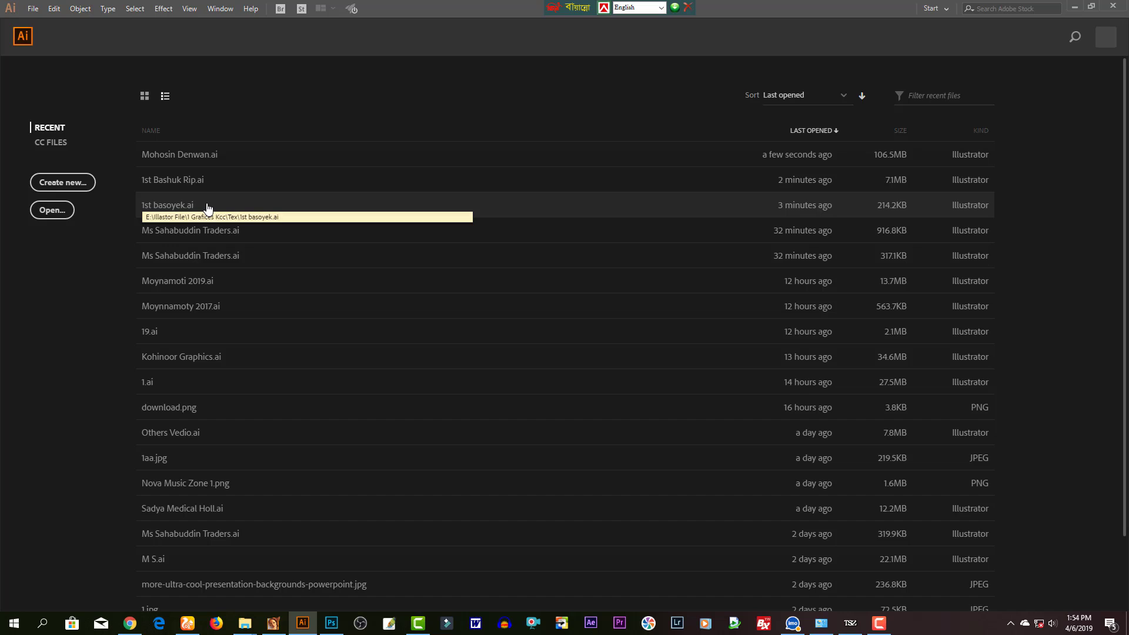
{"action": "left_click", "coordinate": [208, 209]}
{"action": "key", "text": "ctrl+w"}
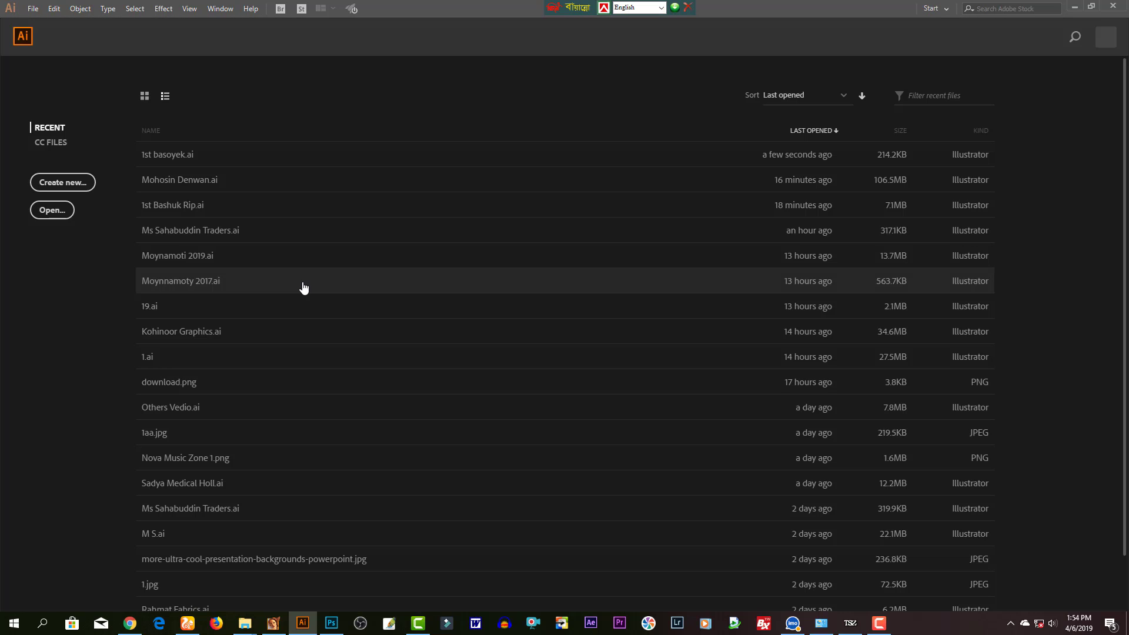
- Create a new blank document from the A4 preset
{"action": "key", "text": "ctrl+n"}
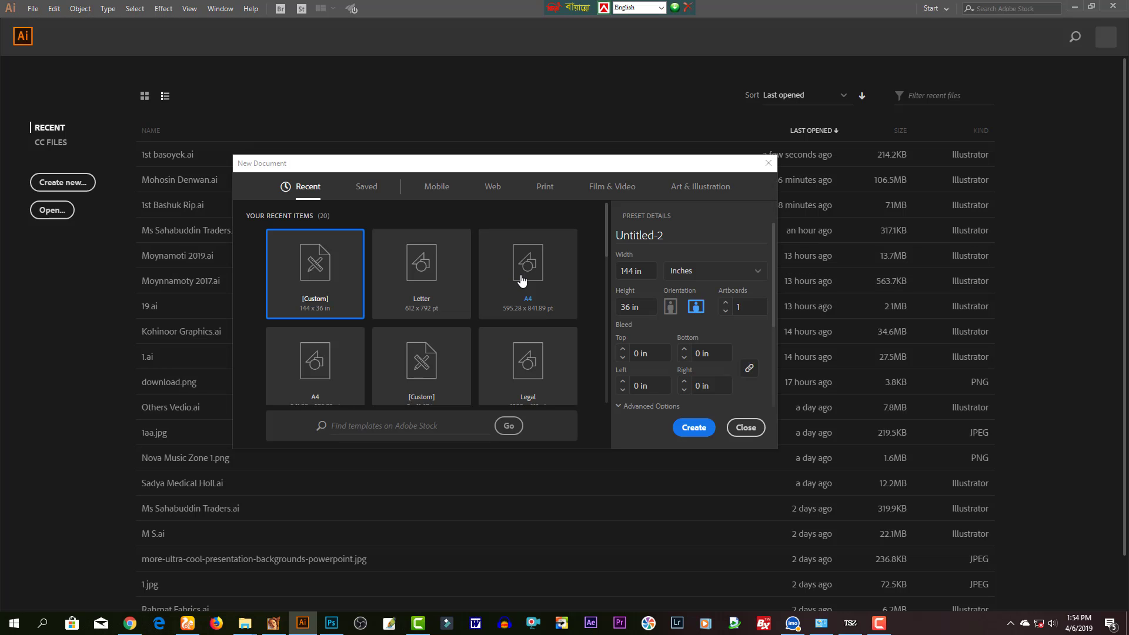
{"action": "left_click", "coordinate": [521, 281]}
{"action": "left_click", "coordinate": [700, 431]}
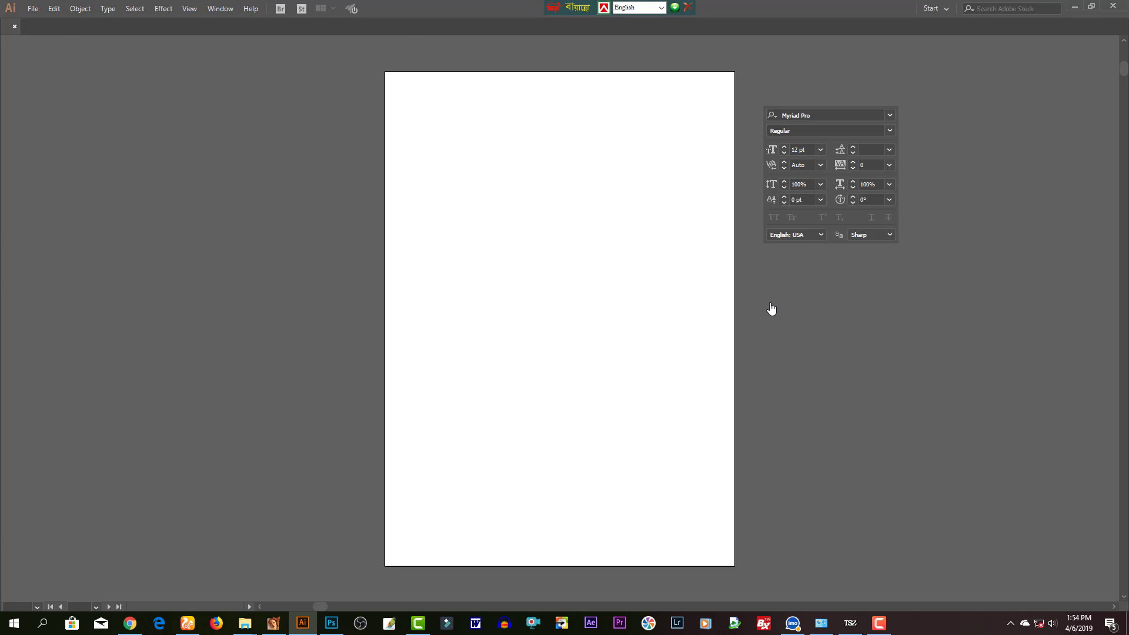
- Place Untitled-1.psd with import options, flattening its layers into a single image
{"action": "left_click_drag", "start_coordinate": [380, 282], "coordinate": [154, 132]}
{"action": "left_click", "coordinate": [33, 9]}
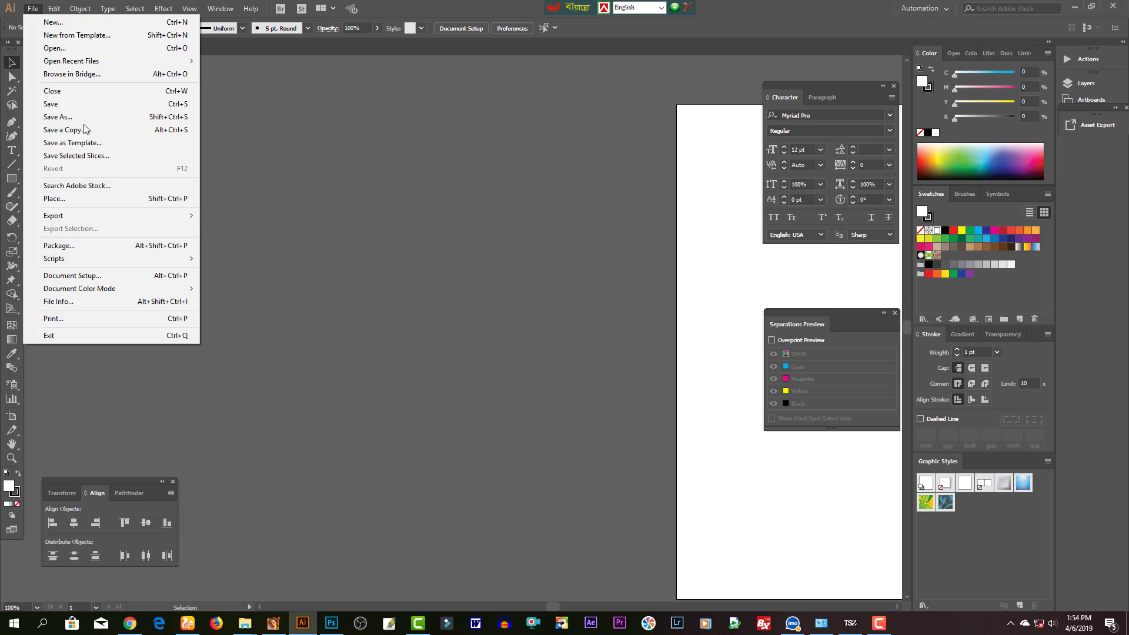
{"action": "left_click", "coordinate": [99, 200]}
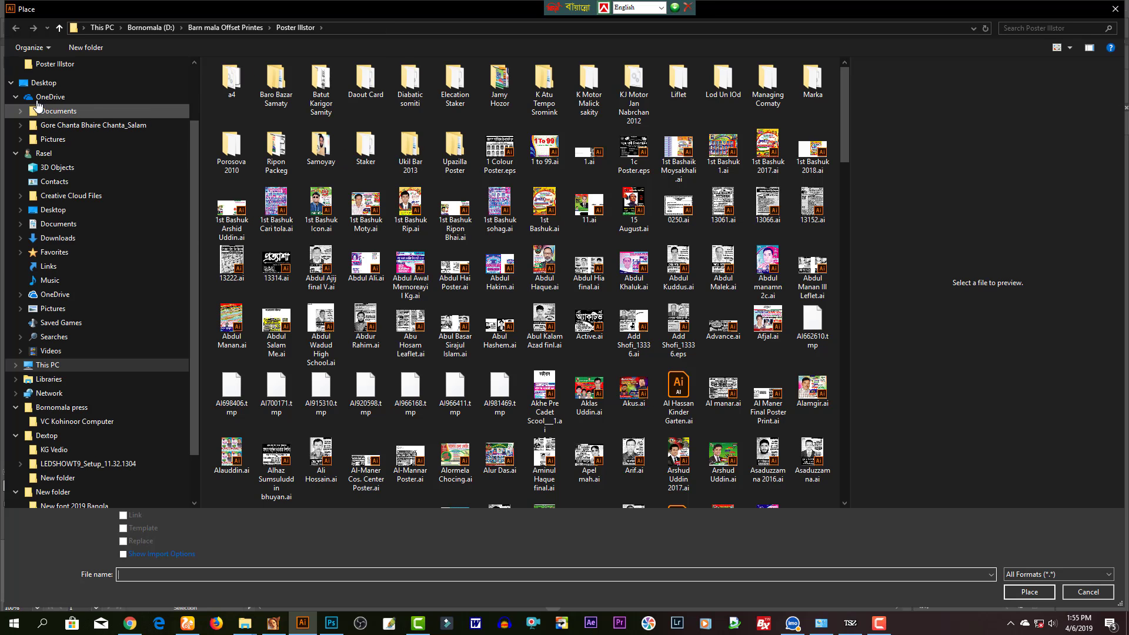
{"action": "left_click", "coordinate": [433, 186]}
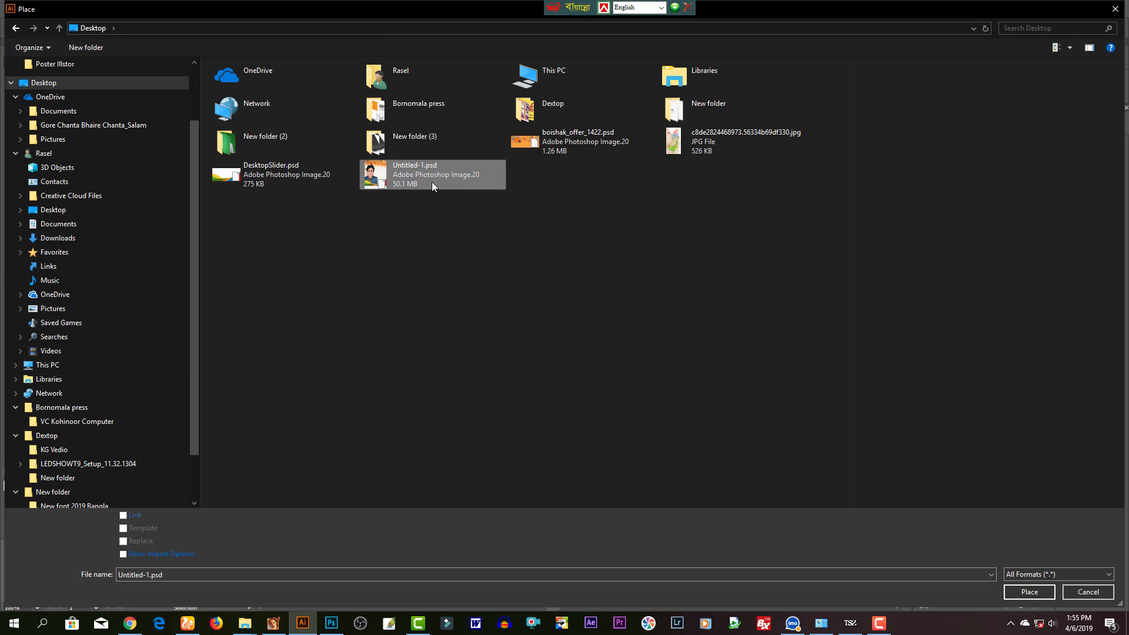
{"action": "left_click", "coordinate": [124, 555]}
{"action": "left_click", "coordinate": [1040, 592]}
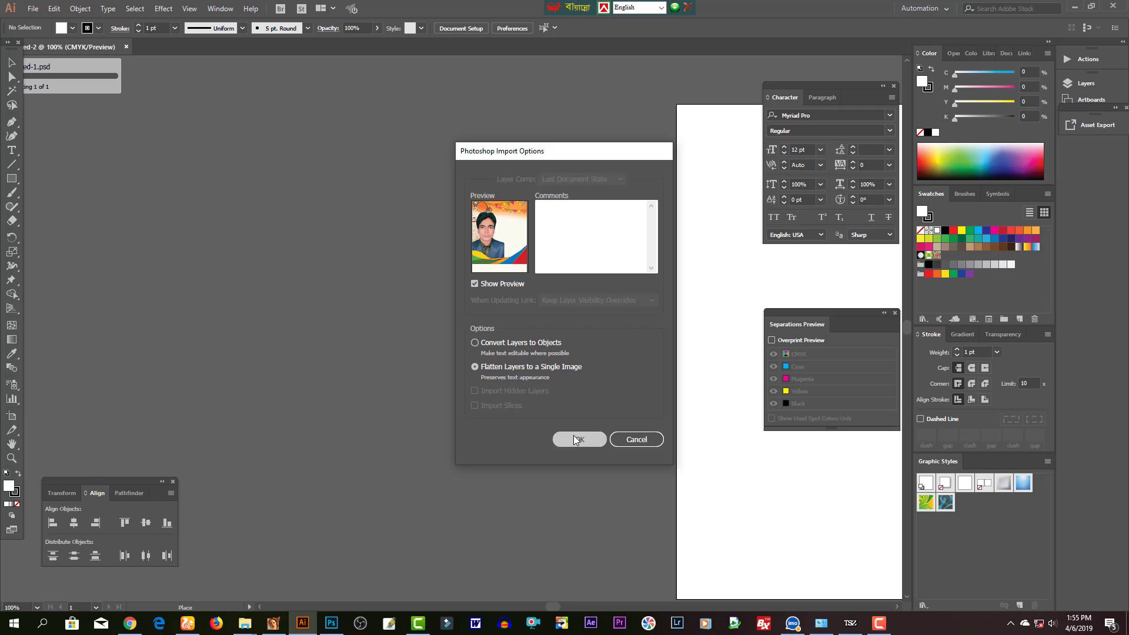
{"action": "left_click", "coordinate": [576, 440]}
{"action": "left_click", "coordinate": [317, 283]}
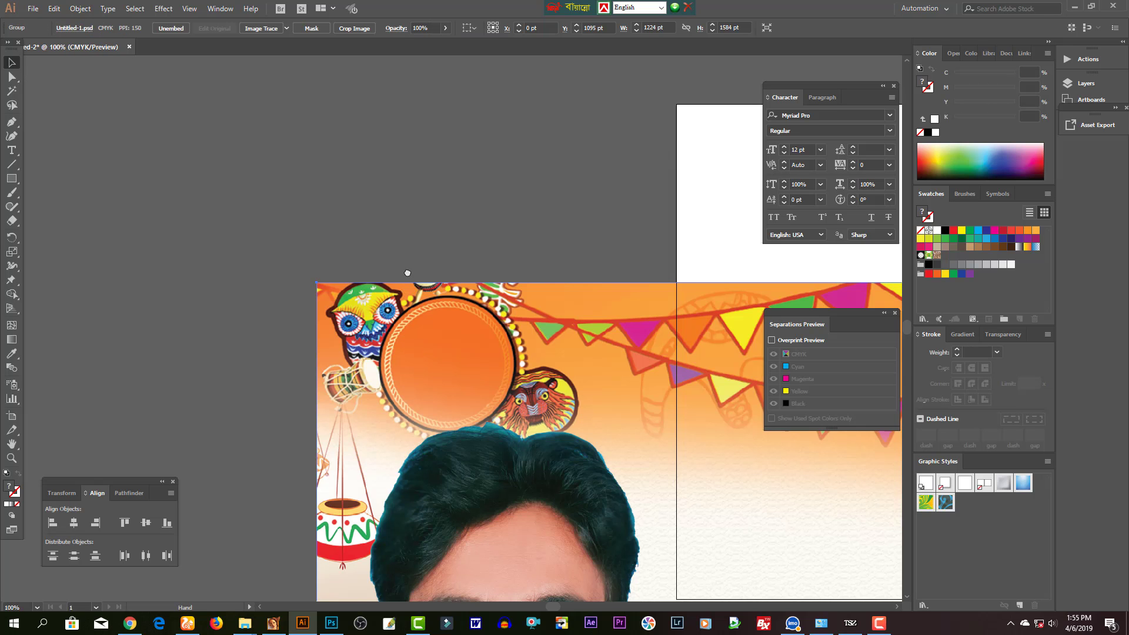
- Move the placed poster image up and left, then deselect it
{"action": "key", "text": "ctrl+minus"}
{"action": "key", "text": "ctrl+minus"}
{"action": "key", "text": "ctrl+minus"}
{"action": "left_click_drag", "start_coordinate": [526, 386], "coordinate": [392, 288]}
{"action": "key", "text": "ctrl+plus"}
{"action": "scroll", "coordinate": [435, 300], "scroll_direction": "down", "scroll_amount": 1}
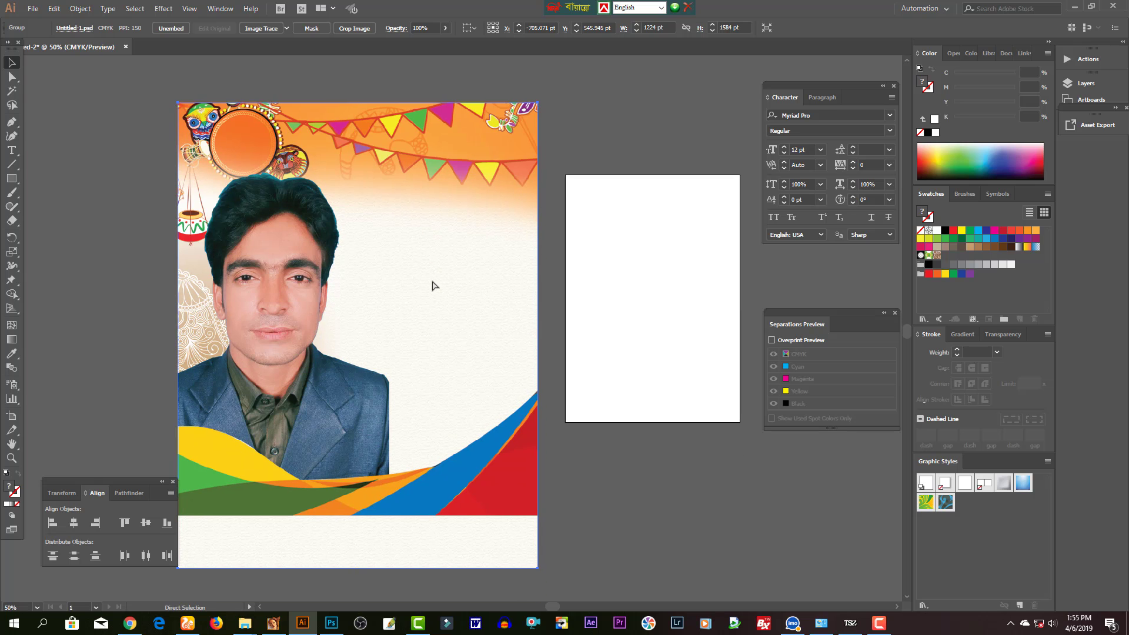
{"action": "key", "text": "ctrl+shift+a"}
{"action": "key", "text": "ctrl+plus"}
{"action": "left_click_drag", "start_coordinate": [489, 264], "coordinate": [484, 223]}
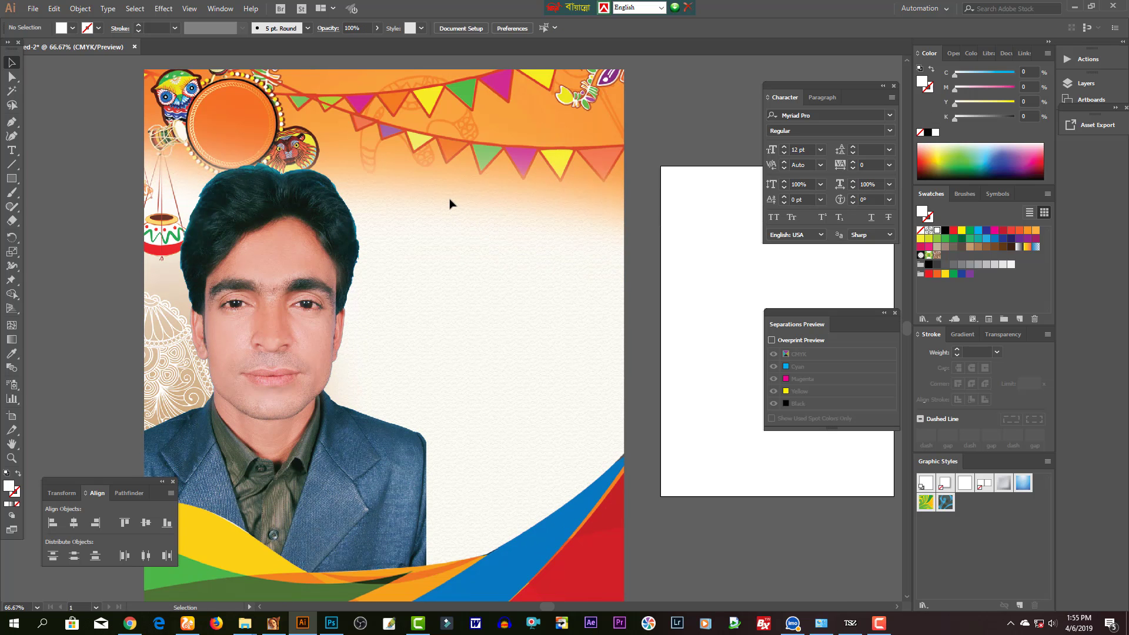
{"action": "scroll", "coordinate": [683, 260], "scroll_direction": "up", "scroll_amount": 1}
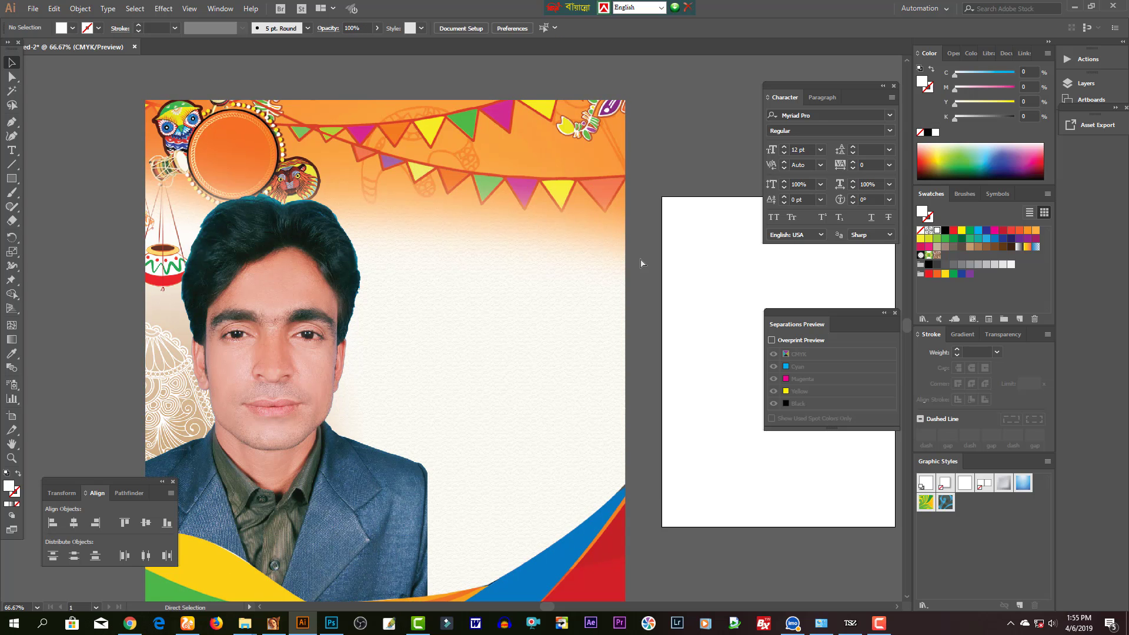
- Paste the Bengali lettering onto the right artboard and move the top title onto the poster
{"action": "key", "text": "ctrl+v"}
{"action": "key", "text": "Tab"}
{"action": "left_click_drag", "start_coordinate": [468, 333], "coordinate": [785, 344]}
{"action": "left_click_drag", "start_coordinate": [668, 197], "coordinate": [595, 236]}
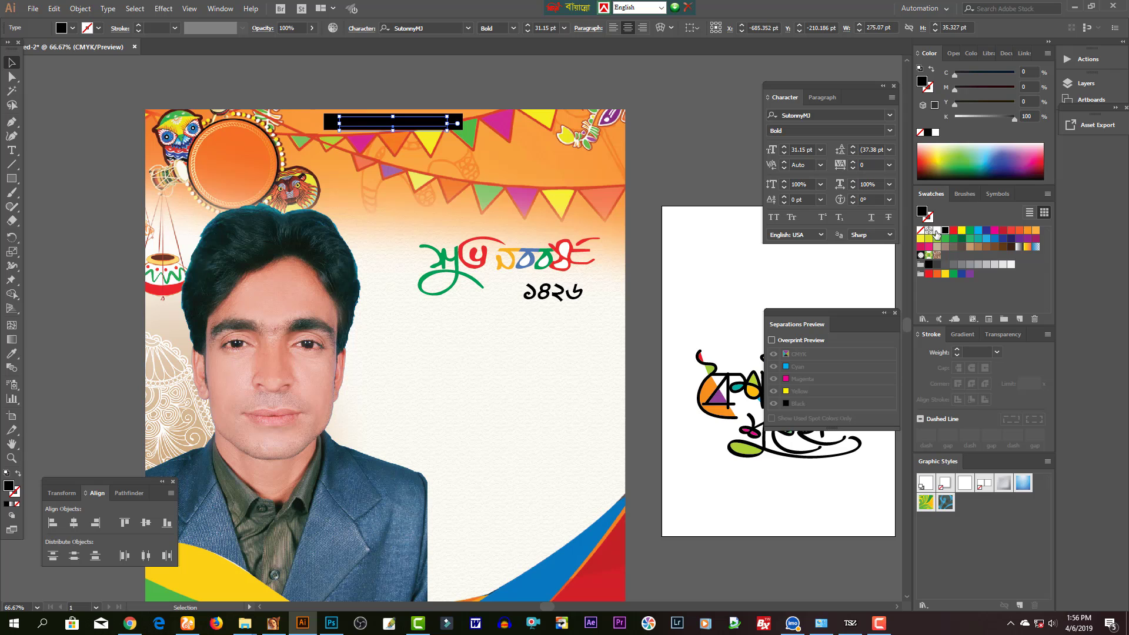
- Fill the top greeting line's black bar with the poster's orange using the Eyedropper, then select its text
{"action": "left_click", "coordinate": [936, 233]}
{"action": "left_click", "coordinate": [457, 126]}
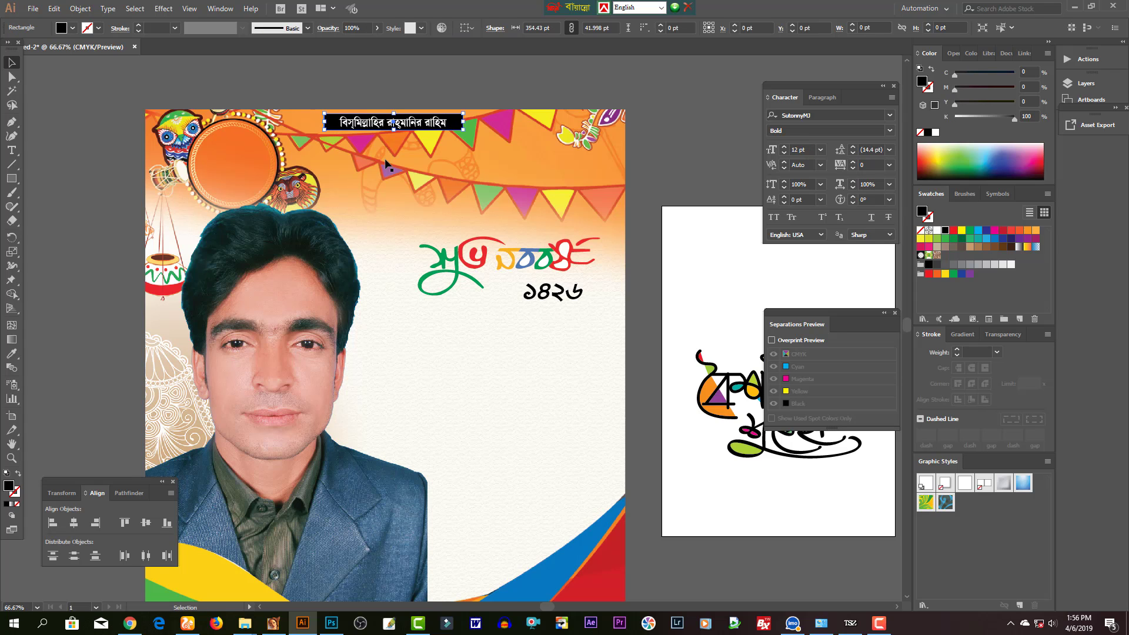
{"action": "left_click", "coordinate": [11, 353]}
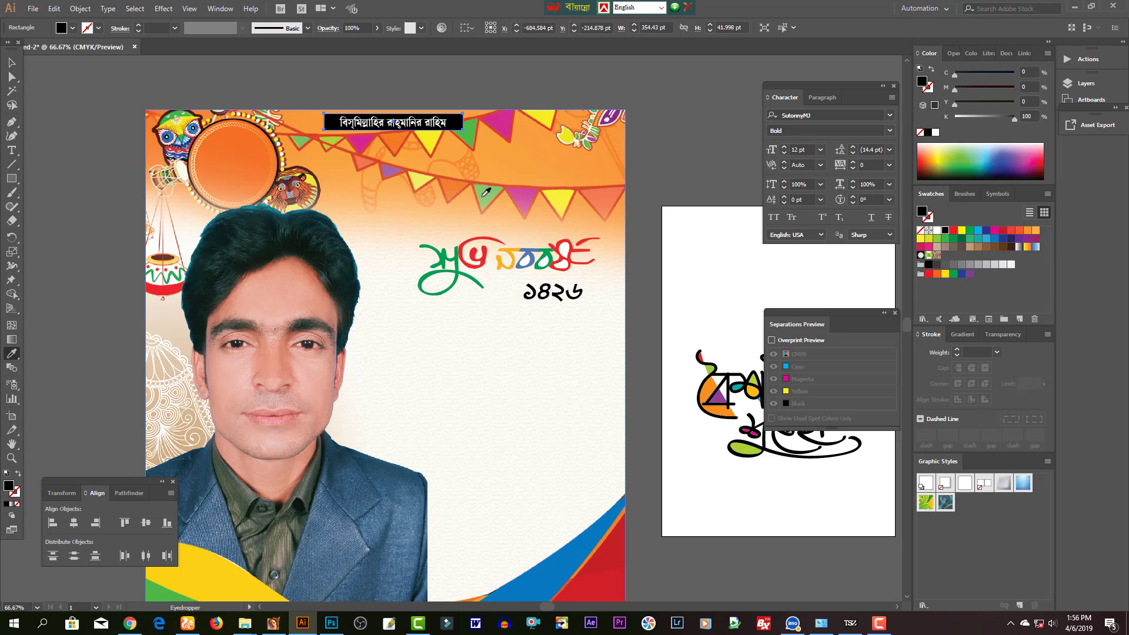
{"action": "left_click", "coordinate": [517, 131]}
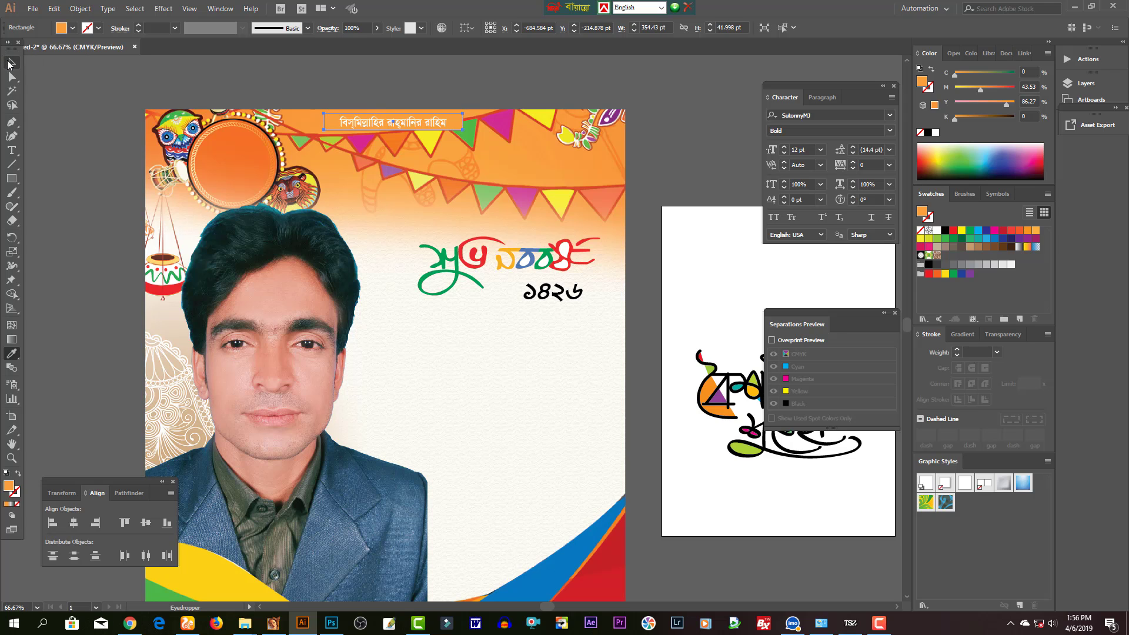
{"action": "left_click", "coordinate": [9, 63]}
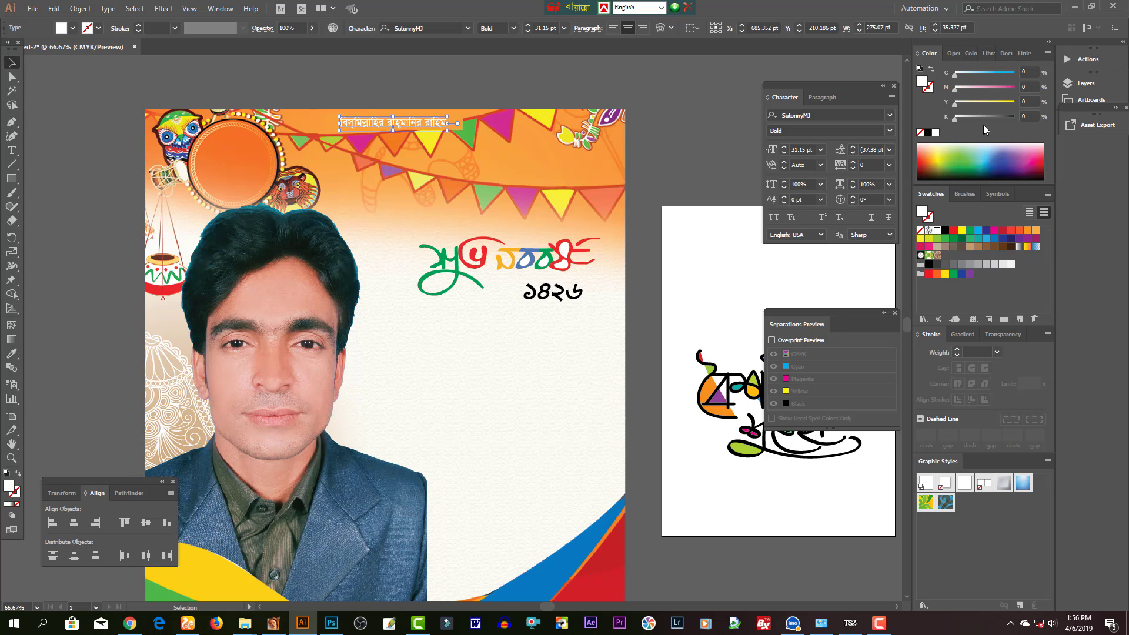
{"action": "left_click", "coordinate": [928, 132]}
- Turn the top greeting line's text black
{"action": "left_click", "coordinate": [651, 223]}
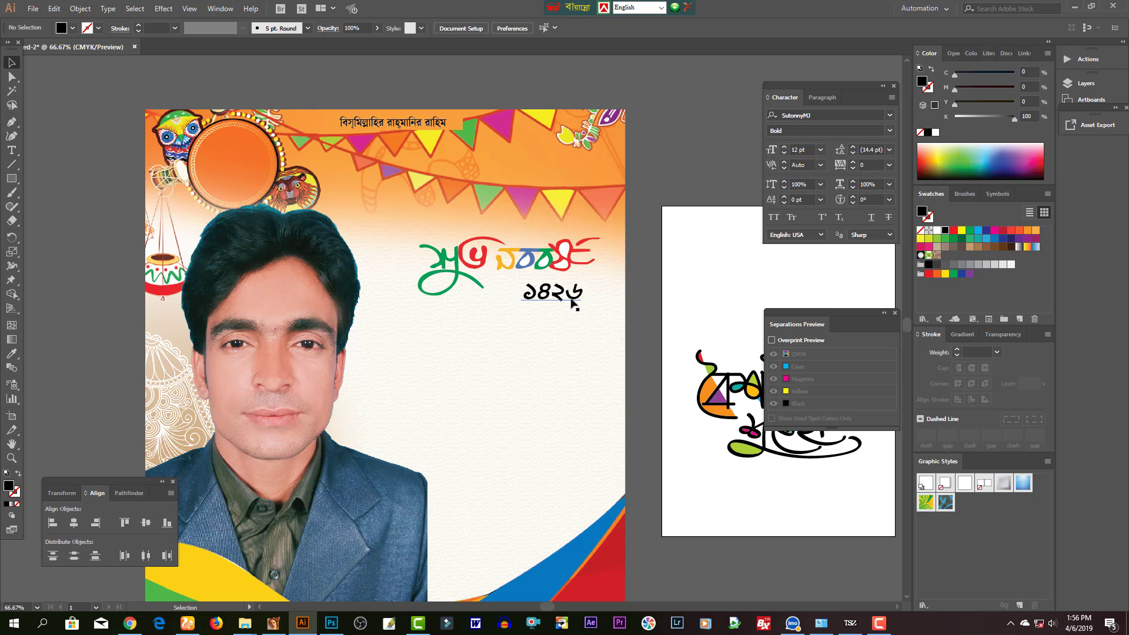
{"action": "left_click", "coordinate": [568, 298]}
{"action": "left_click", "coordinate": [642, 316]}
{"action": "scroll", "coordinate": [603, 197], "scroll_direction": "up", "scroll_amount": 1}
- Scale up the শুভ নববর্ষ title, leaving the ১৪২৬ year out of the selection
{"action": "key", "text": "a"}
{"action": "left_click_drag", "start_coordinate": [613, 322], "coordinate": [316, 261]}
{"action": "key", "text": "v"}
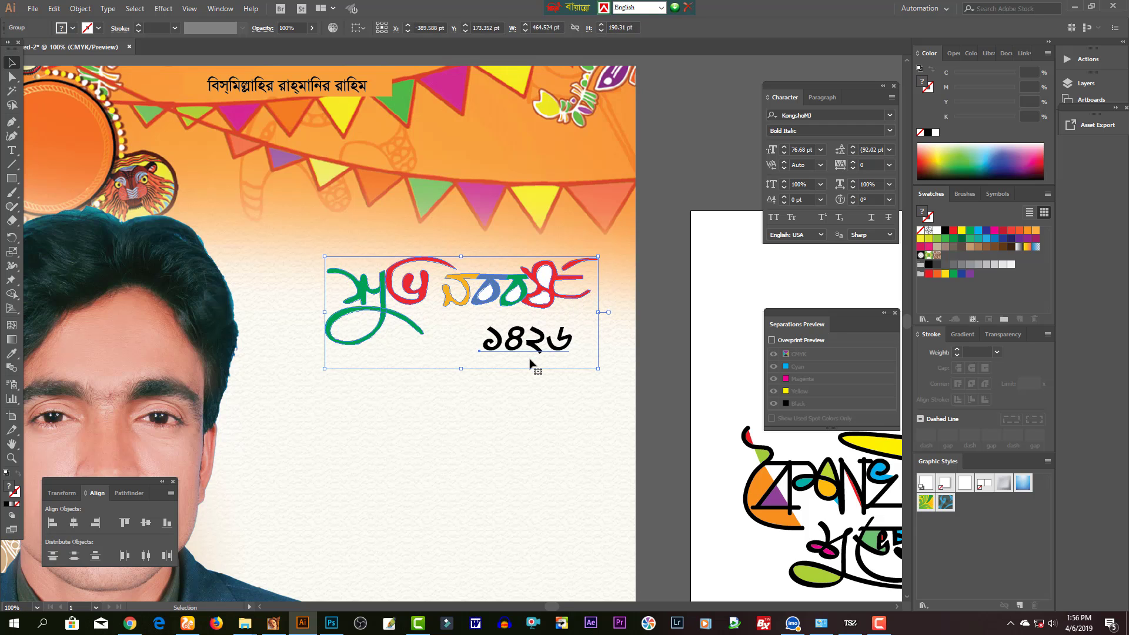
{"action": "left_click", "coordinate": [525, 343]}
{"action": "left_click", "coordinate": [525, 342], "text": "shift"}
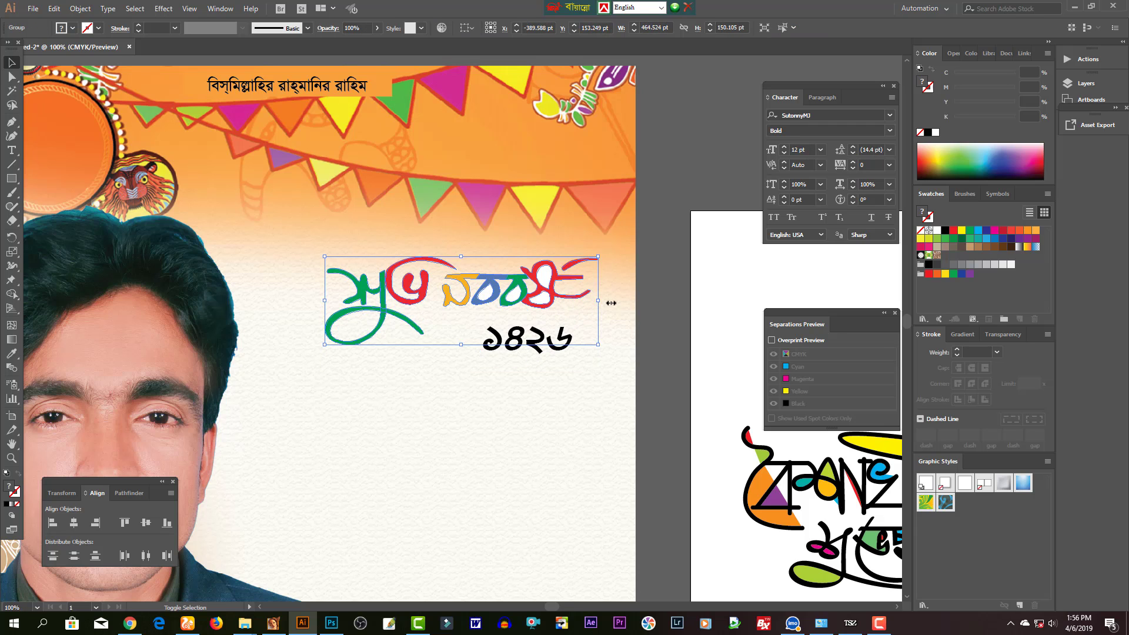
{"action": "left_click_drag", "start_coordinate": [611, 303], "coordinate": [631, 303]}
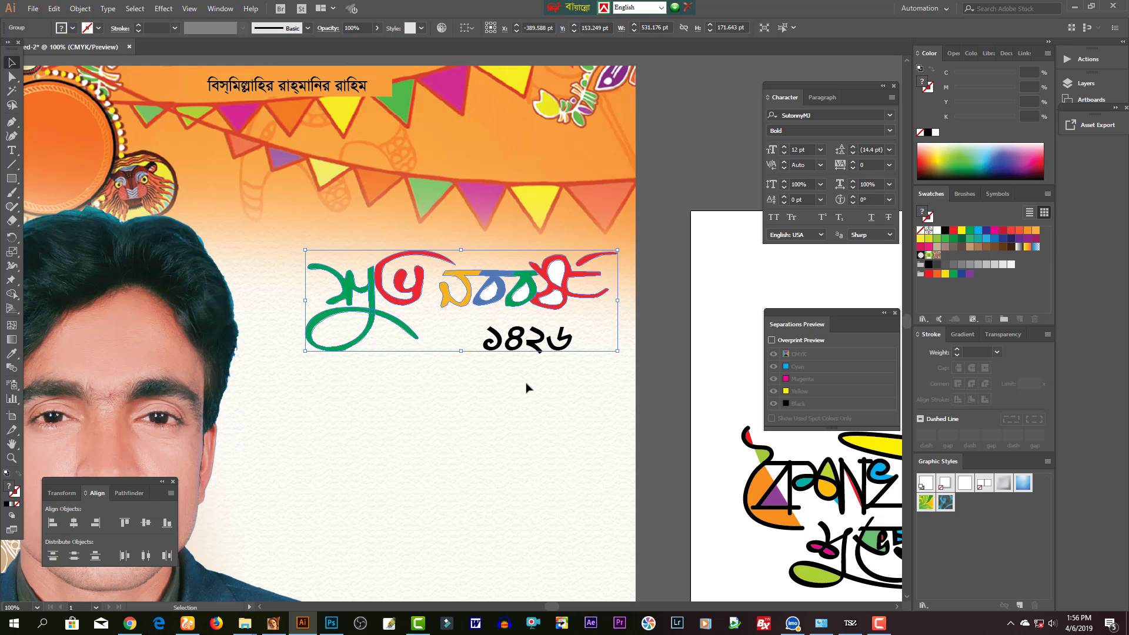
- Give the শুভ নববর্ষ title a black stroke of 7 pt weight
{"action": "key", "text": "a"}
{"action": "key", "text": "v"}
{"action": "left_click", "coordinate": [931, 132]}
{"action": "left_click", "coordinate": [939, 264]}
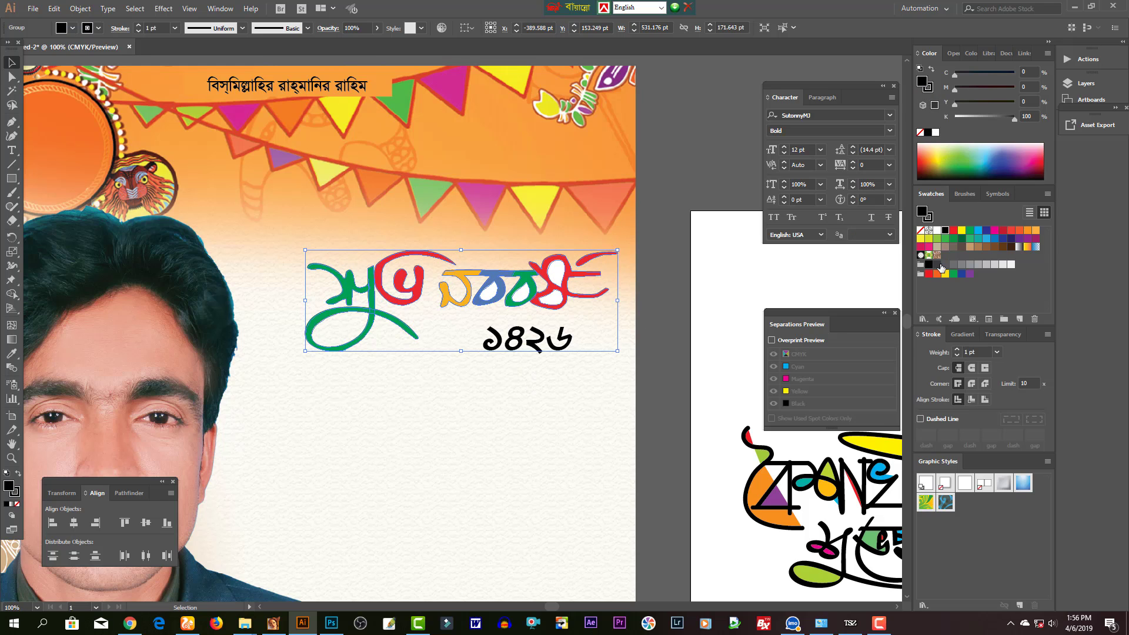
{"action": "left_click", "coordinate": [955, 349]}
{"action": "left_click", "coordinate": [955, 350]}
{"action": "left_click", "coordinate": [955, 349]}
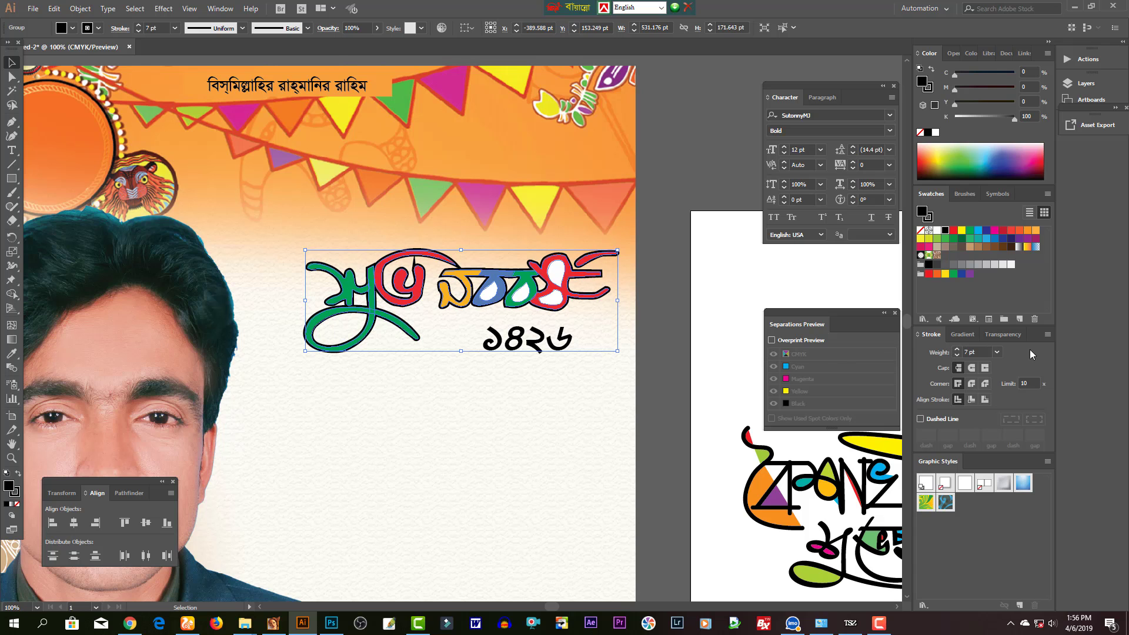
{"action": "left_click", "coordinate": [626, 347]}
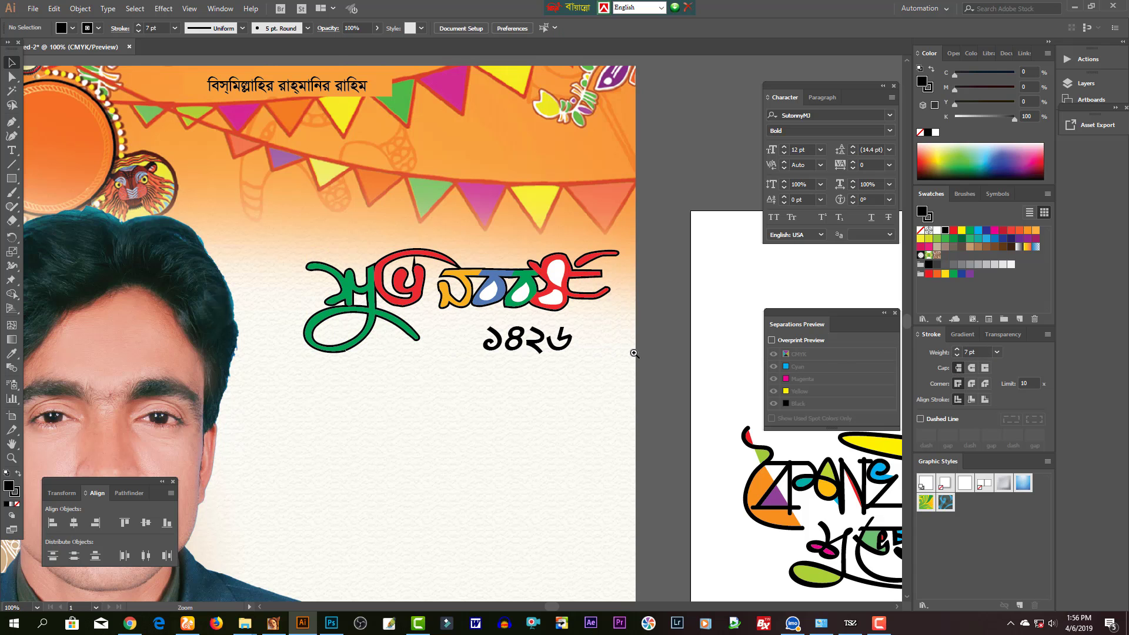
{"action": "key", "text": "Tab"}
{"action": "left_click_drag", "start_coordinate": [620, 339], "coordinate": [657, 308]}
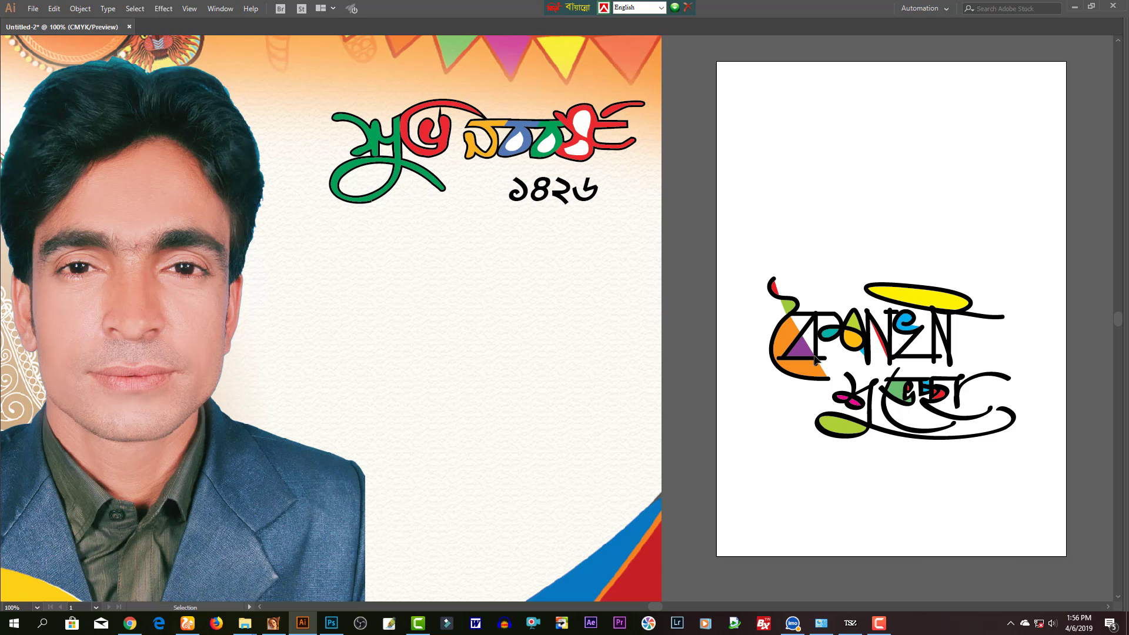
- Move the festive lettering group to the poster's lower right and shrink it to fit
{"action": "key", "text": "ctrl+a"}
{"action": "left_click_drag", "start_coordinate": [938, 406], "coordinate": [559, 512]}
{"action": "left_click_drag", "start_coordinate": [637, 466], "coordinate": [582, 521]}
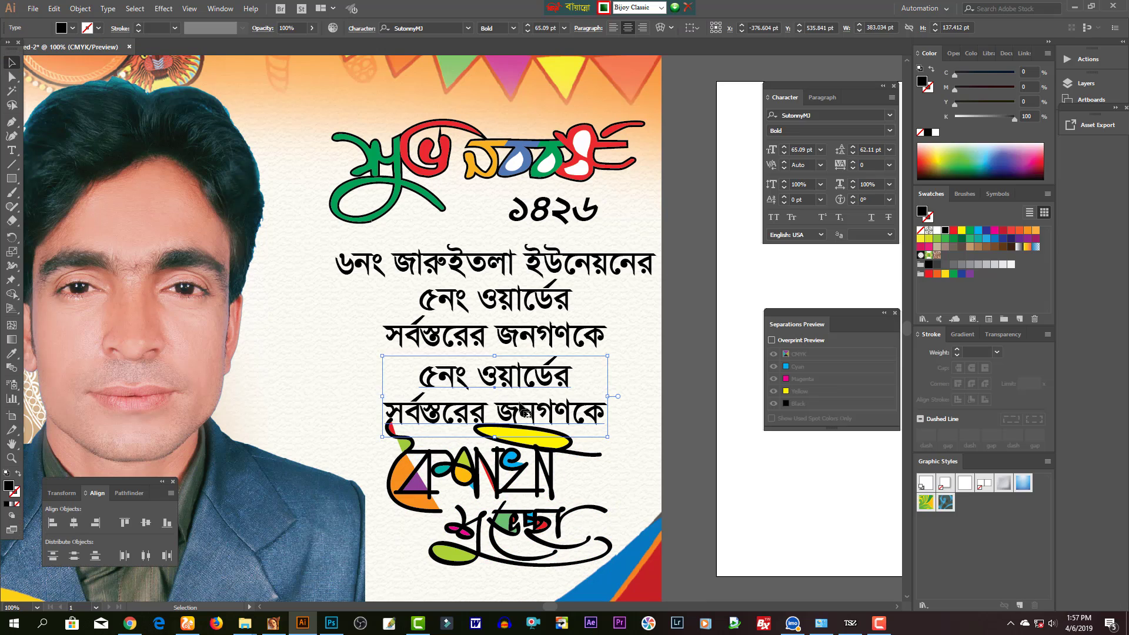
- Replace the duplicated two-line text block's contents with new Bengali greeting text
{"action": "double_click", "coordinate": [525, 413]}
{"action": "key", "text": "ctrl+a"}
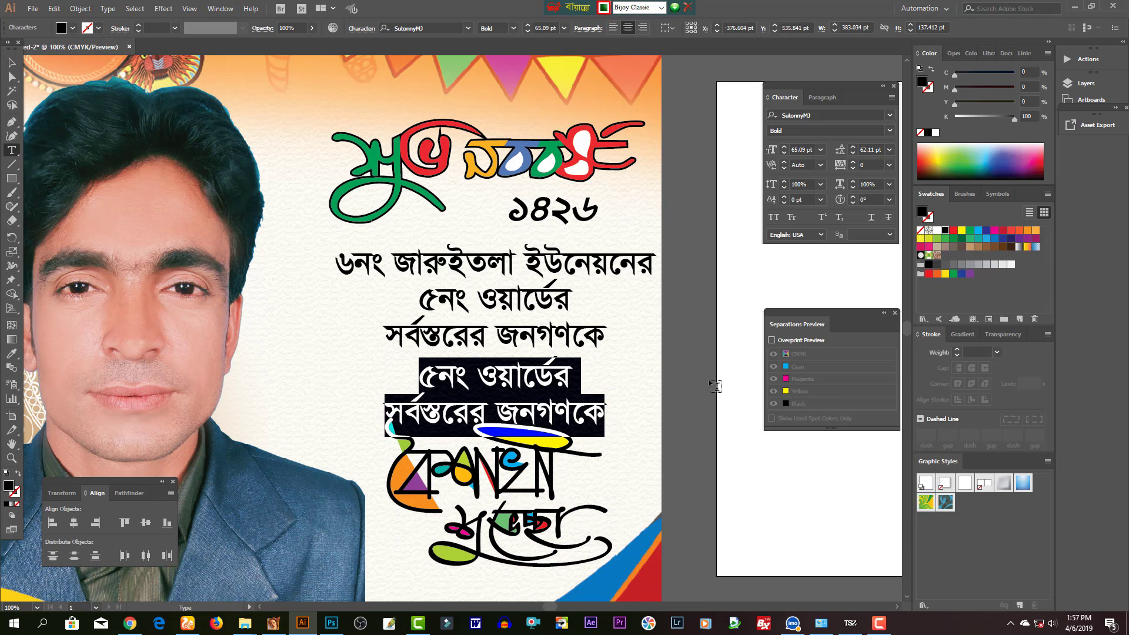
{"action": "type", "text": "বা"}
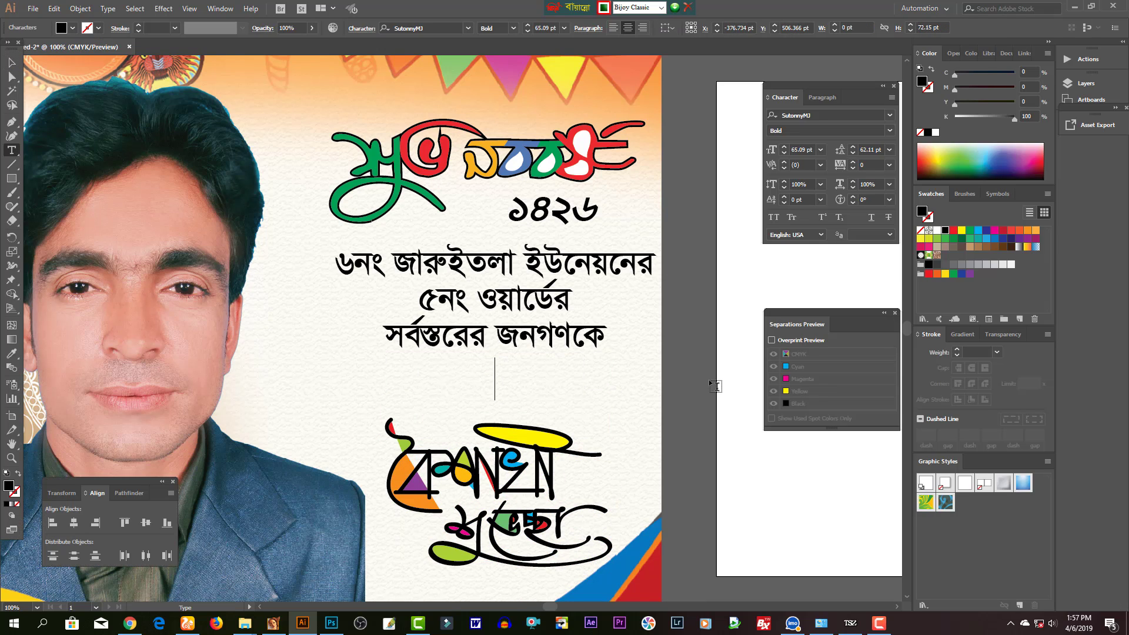
{"action": "key", "text": "Escape"}
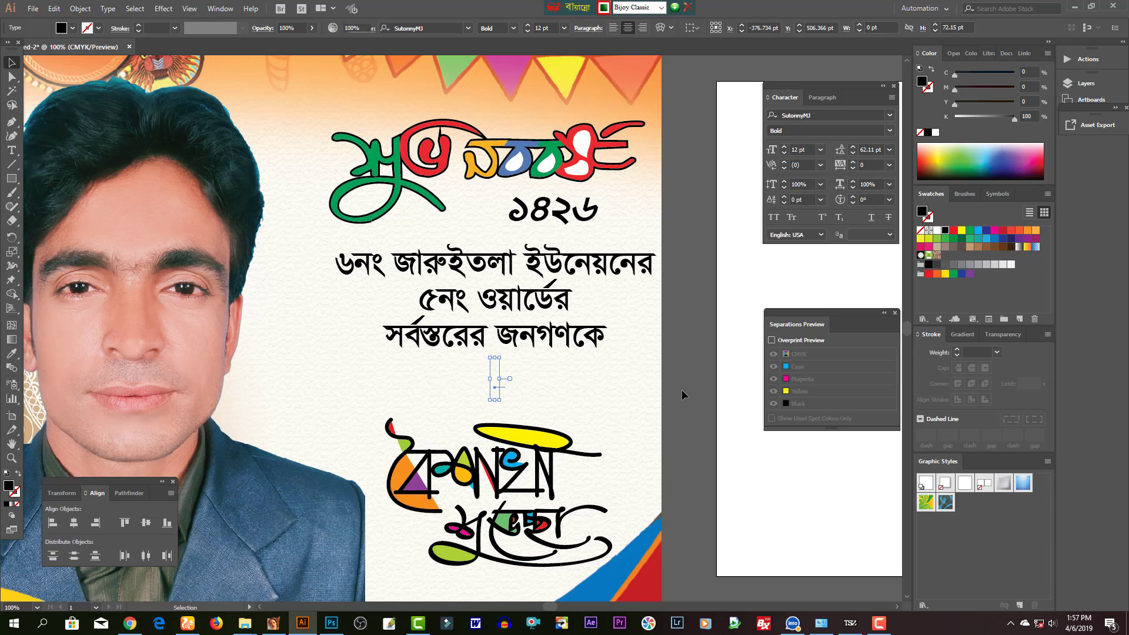
{"action": "left_click", "coordinate": [682, 390]}
- Make a copy of the greeting text block slightly lower on the poster
{"action": "left_click", "coordinate": [527, 300]}
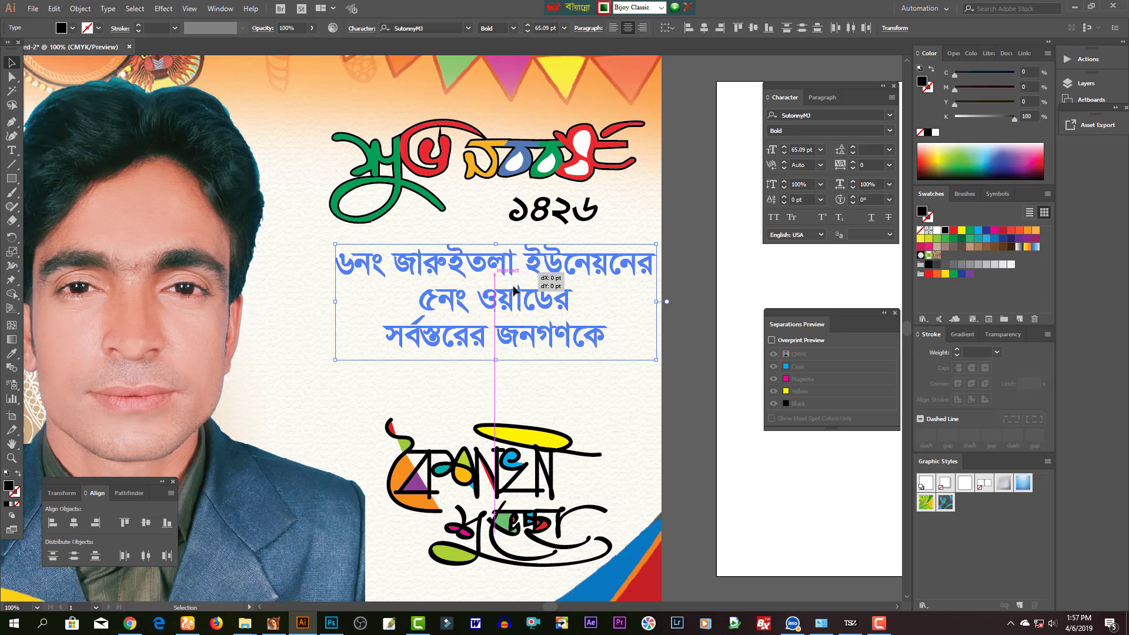
{"action": "left_click_drag", "start_coordinate": [526, 303], "coordinate": [642, 322]}
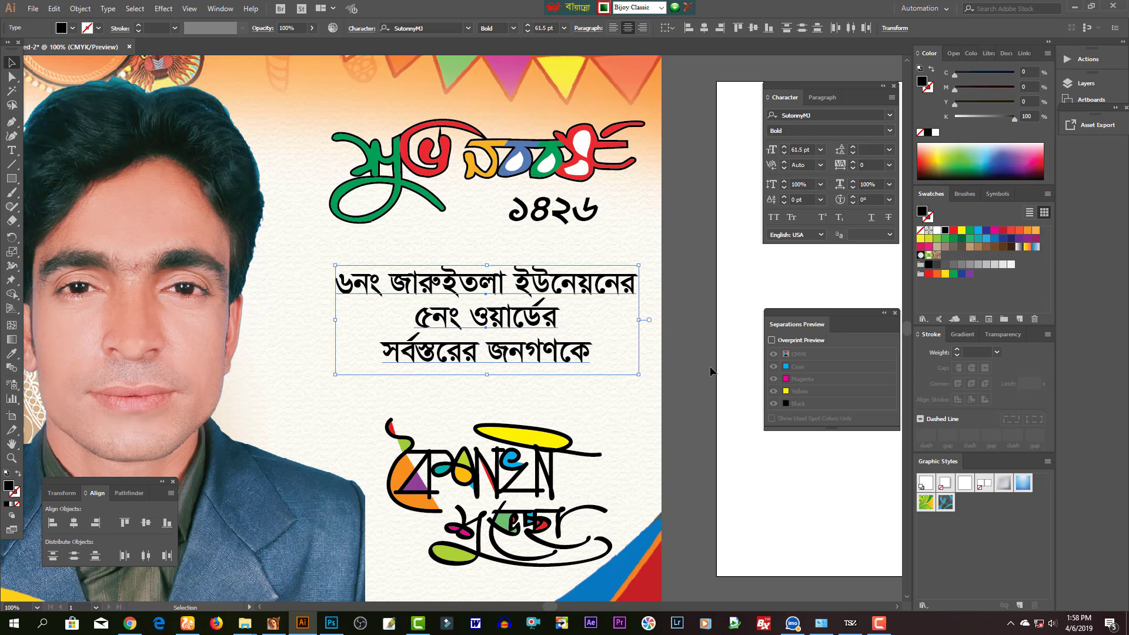
{"action": "left_click", "coordinate": [470, 372]}
{"action": "left_click", "coordinate": [470, 372], "text": "ctrl+alt"}
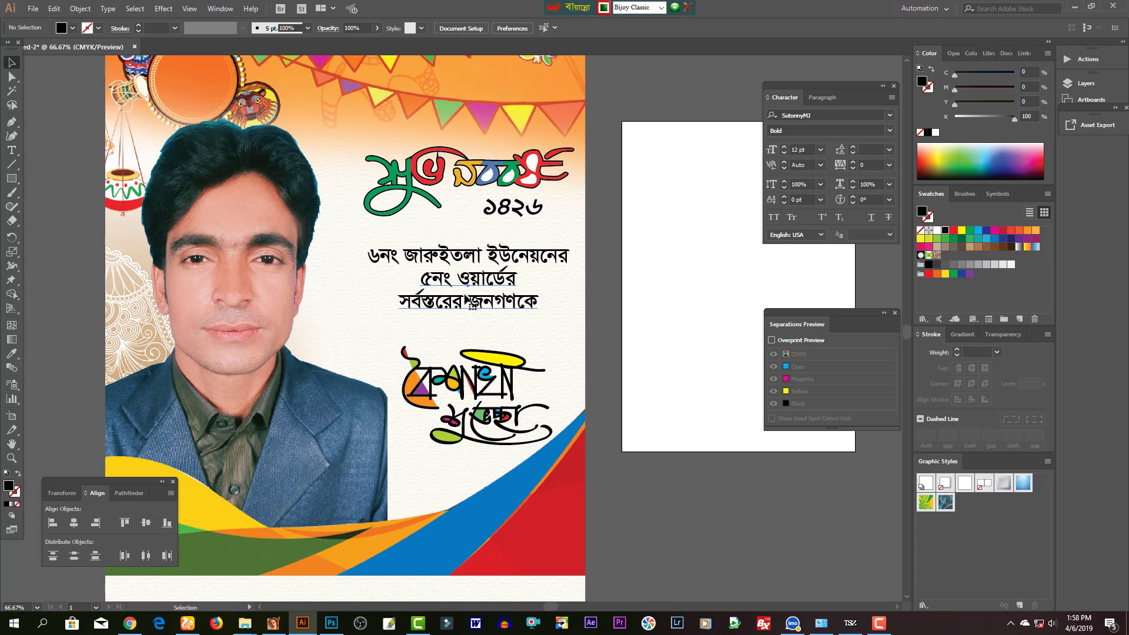
- Move the two-line greeting block slightly lower and resize it
{"action": "left_click", "coordinate": [470, 301]}
{"action": "left_click_drag", "start_coordinate": [492, 305], "coordinate": [491, 318]}
{"action": "left_click_drag", "start_coordinate": [555, 316], "coordinate": [554, 315]}
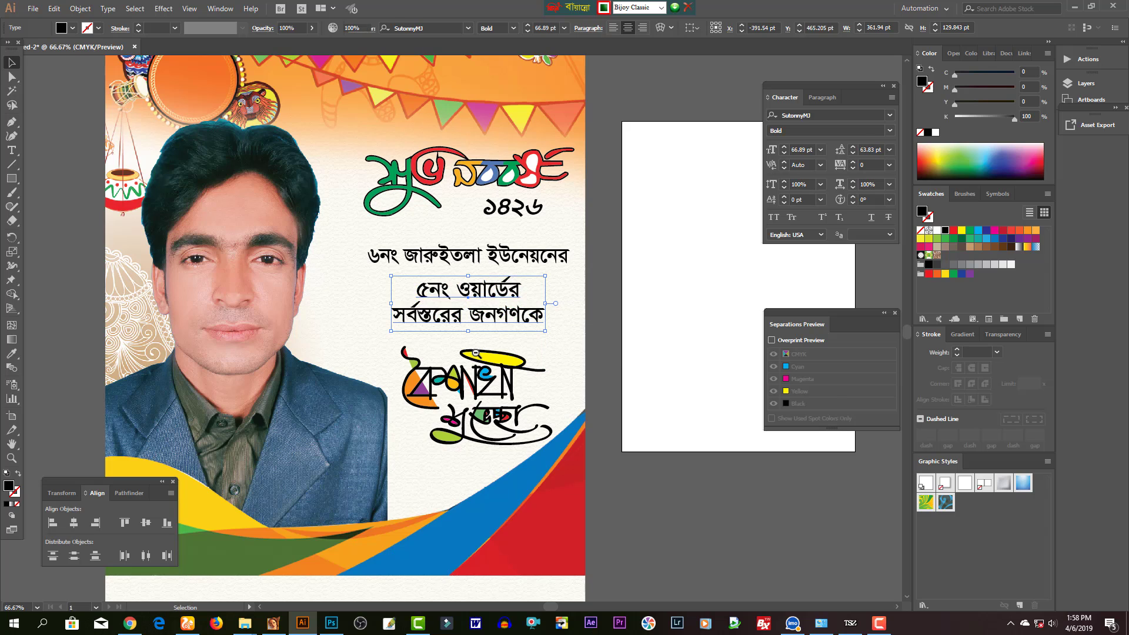
{"action": "key", "text": "ctrl+shift+a"}
{"action": "key", "text": "ctrl+minus"}
- Enlarge the first greeting line across the width and colour it magenta
{"action": "left_click", "coordinate": [404, 264]}
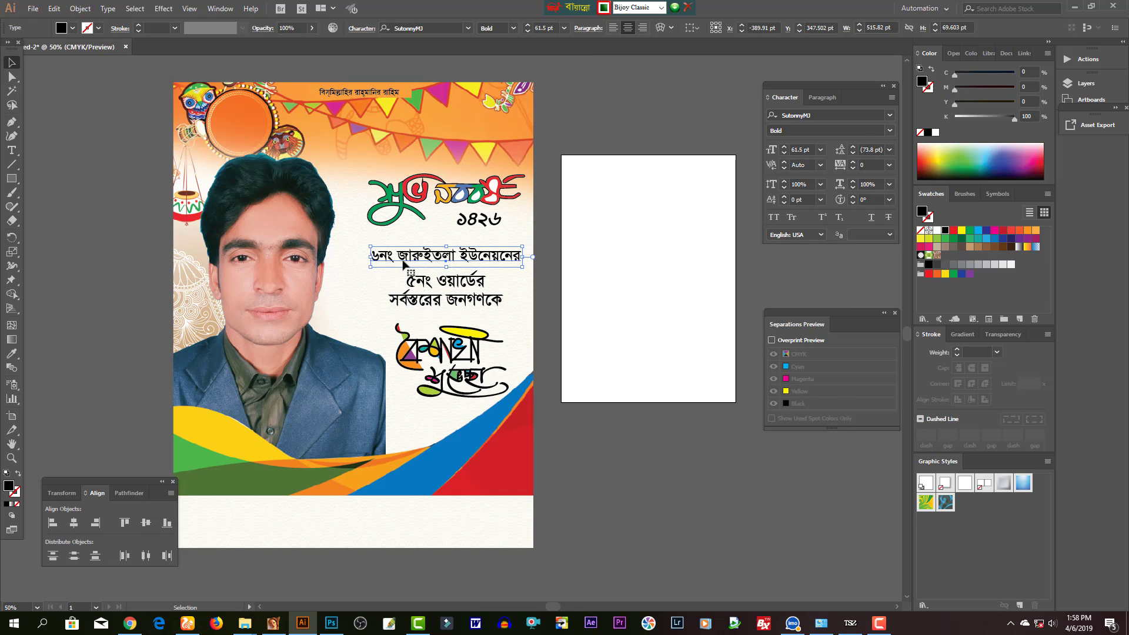
{"action": "key", "text": "t"}
{"action": "left_click", "coordinate": [585, 263]}
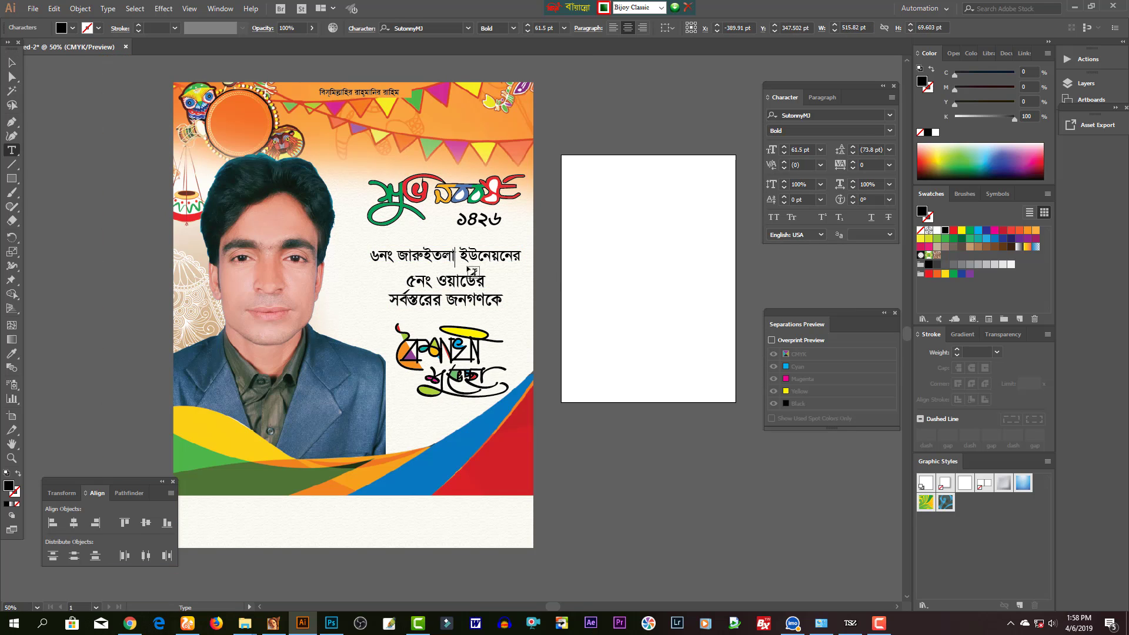
{"action": "key", "text": "Escape"}
{"action": "left_click_drag", "start_coordinate": [446, 265], "coordinate": [446, 271]}
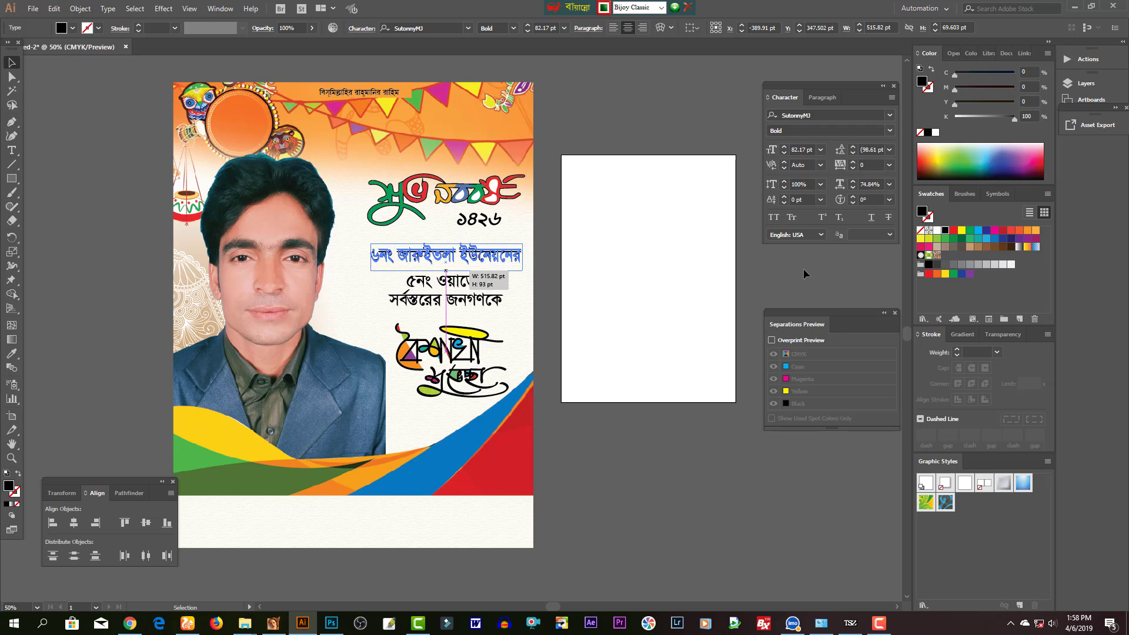
{"action": "left_click", "coordinate": [991, 234]}
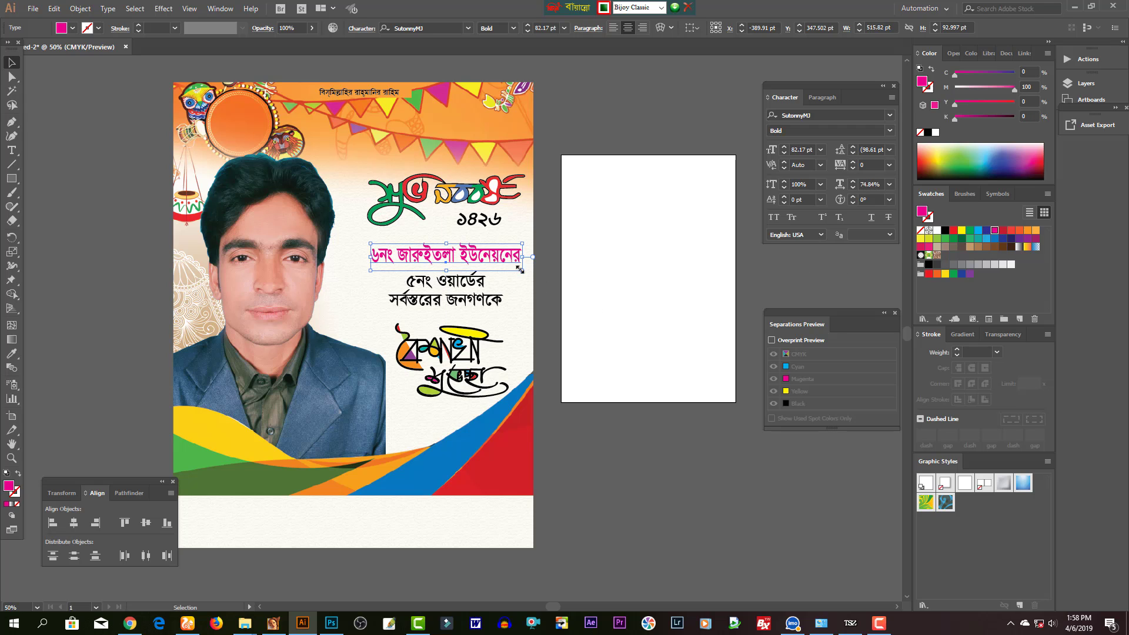
- Widen and reposition the two-line greeting block beneath the magenta line
{"action": "left_click", "coordinate": [471, 301]}
{"action": "left_click_drag", "start_coordinate": [507, 292], "coordinate": [538, 300]}
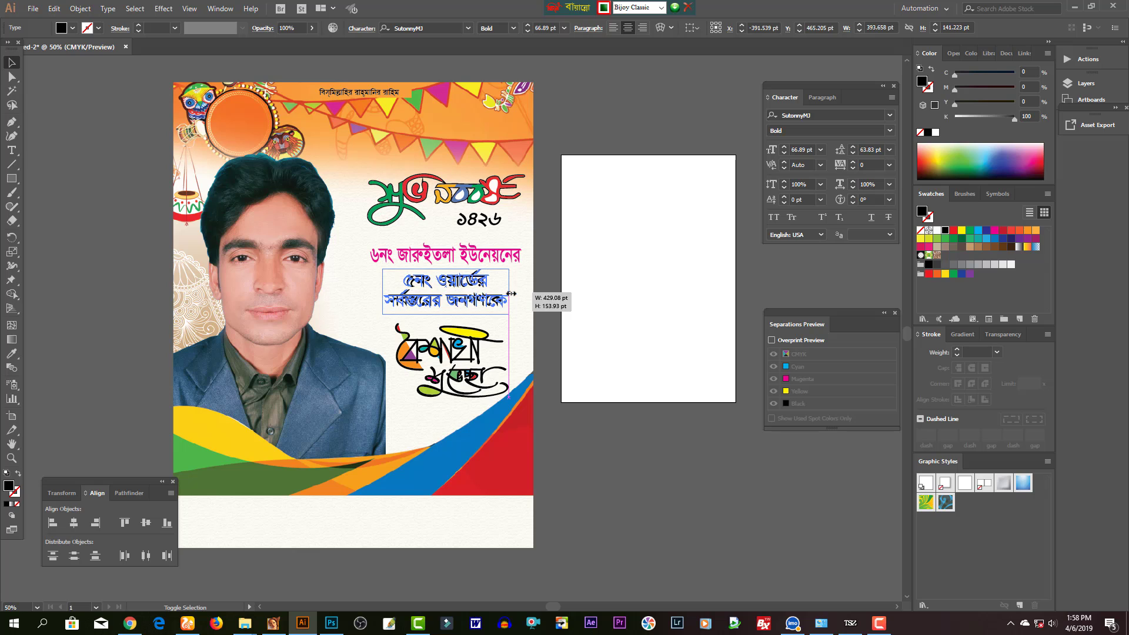
{"action": "left_click", "coordinate": [551, 379]}
{"action": "scroll", "coordinate": [551, 379], "scroll_direction": "down", "scroll_amount": 3}
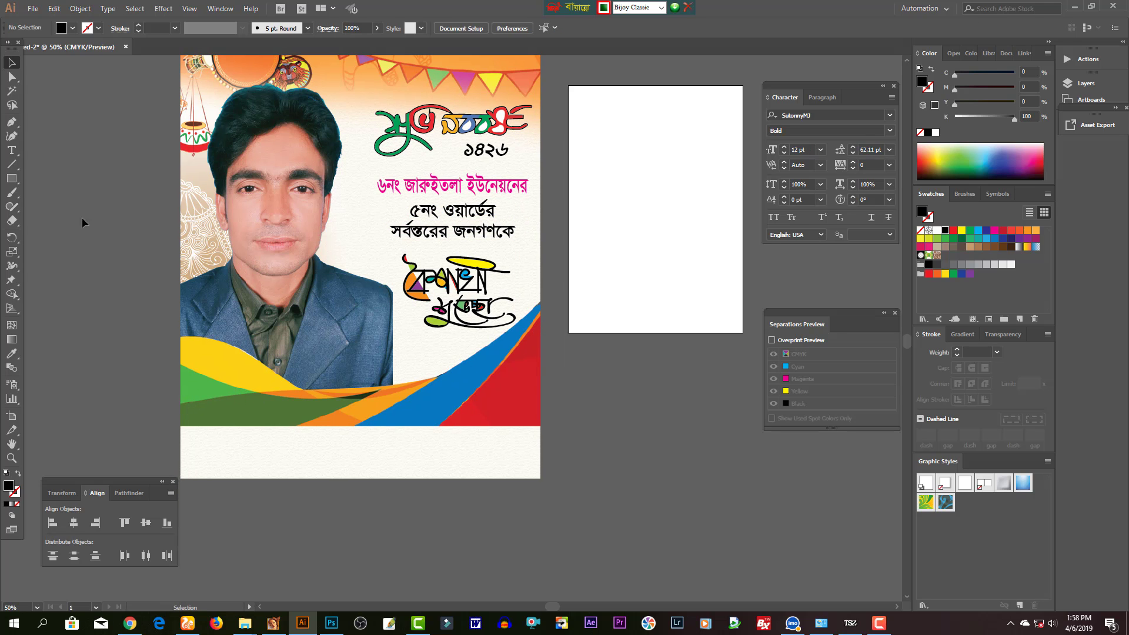
- Draw the bottom banner rectangle, turn the name text yellow, and copy a text block below the poster
{"action": "key", "text": "m"}
{"action": "mouse_move", "coordinate": [179, 400]}
{"action": "left_mouse_down"}
{"action": "mouse_move", "coordinate": [376, 476]}
{"action": "mouse_move", "coordinate": [540, 481]}
{"action": "left_mouse_up"}
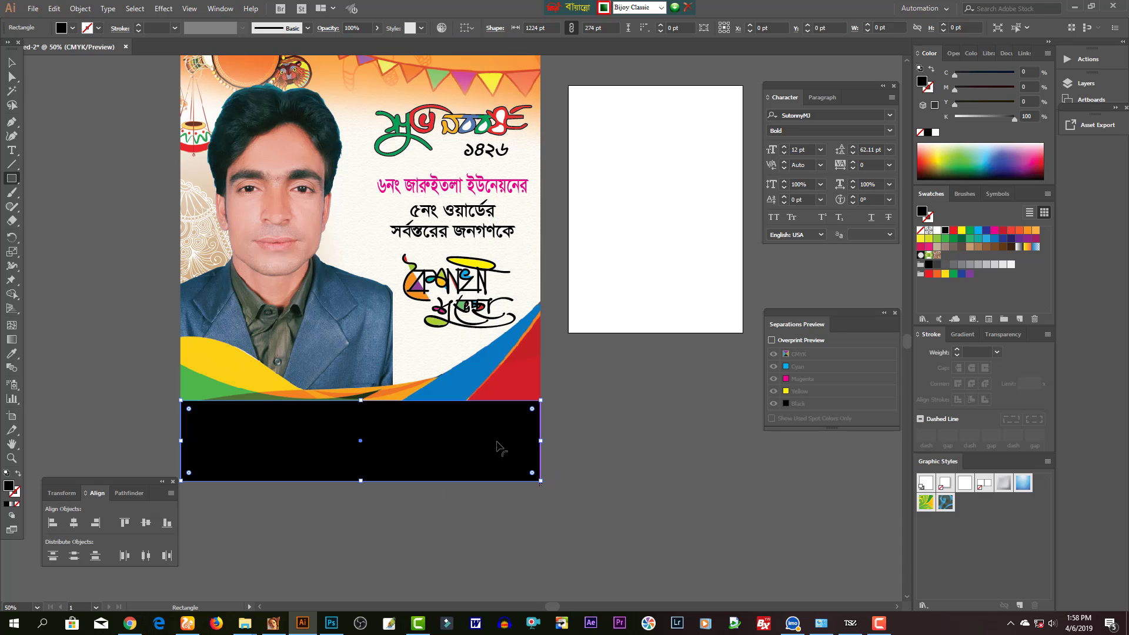
{"action": "left_click", "coordinate": [11, 63]}
{"action": "key", "text": "shift+Up"}
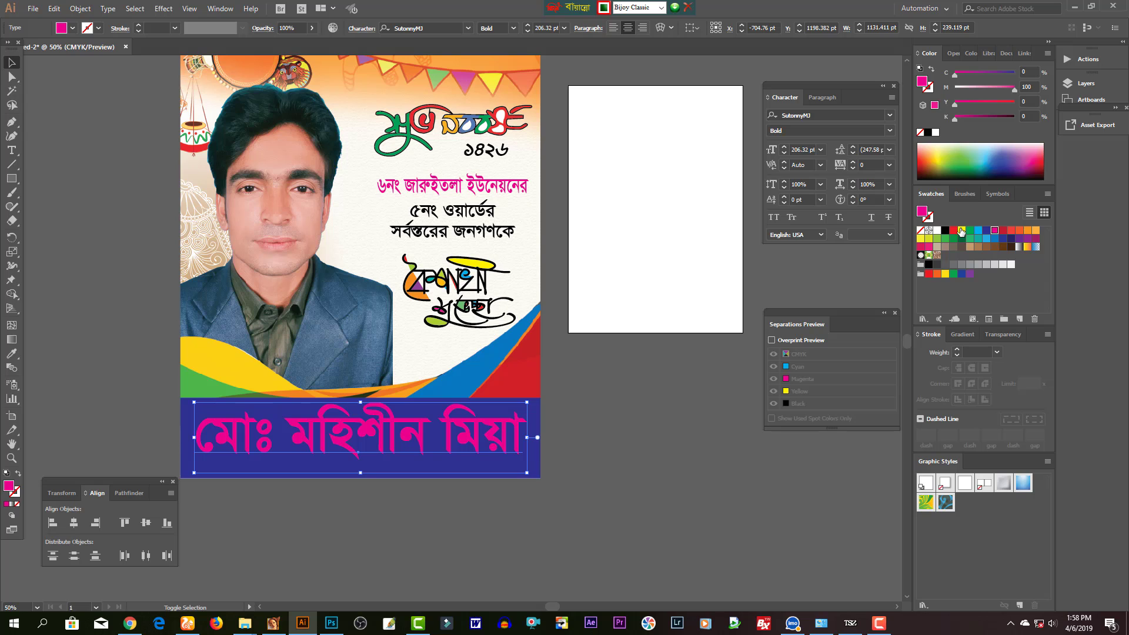
{"action": "left_click", "coordinate": [962, 230]}
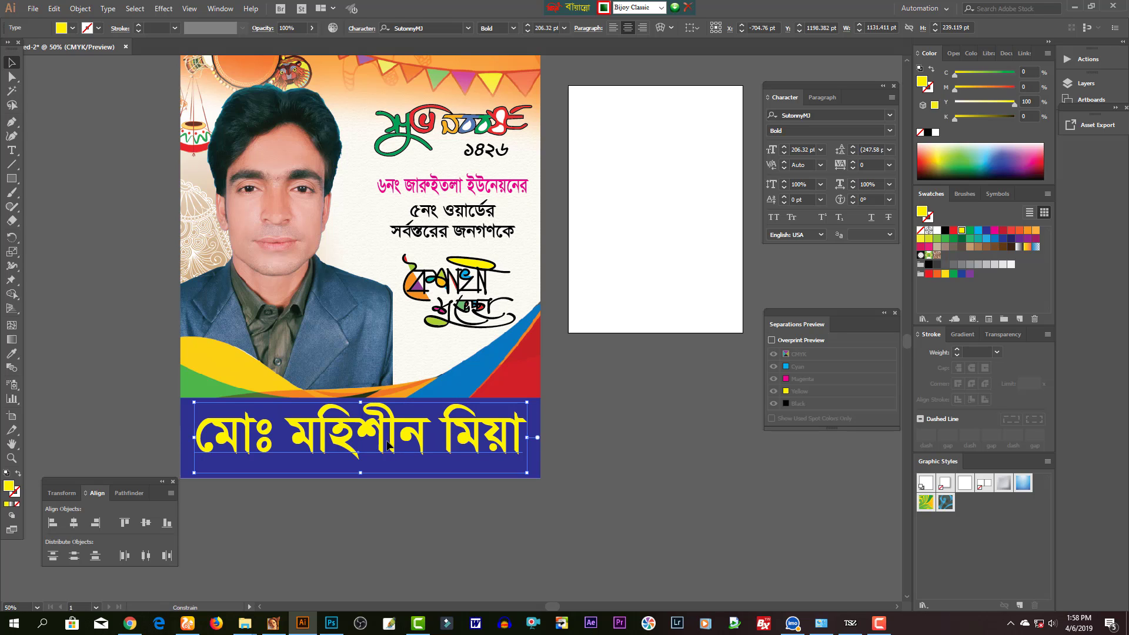
{"action": "left_click_drag", "start_coordinate": [438, 218], "coordinate": [438, 506]}
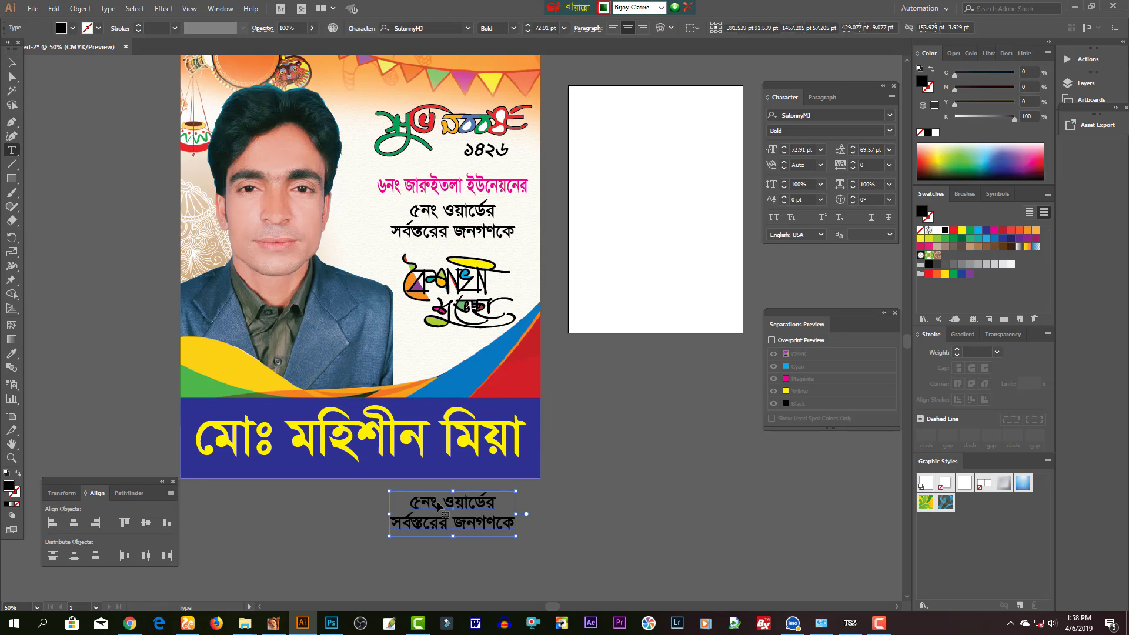
- Retype the copy as 'প্রচারে : ৫নং ওয়ার্ডবাসী', shrink it, and set it white in the banner's lower right
{"action": "left_click", "coordinate": [438, 506]}
{"action": "key", "text": "ctrl+a"}
{"action": "type", "text": "প্রচা"}
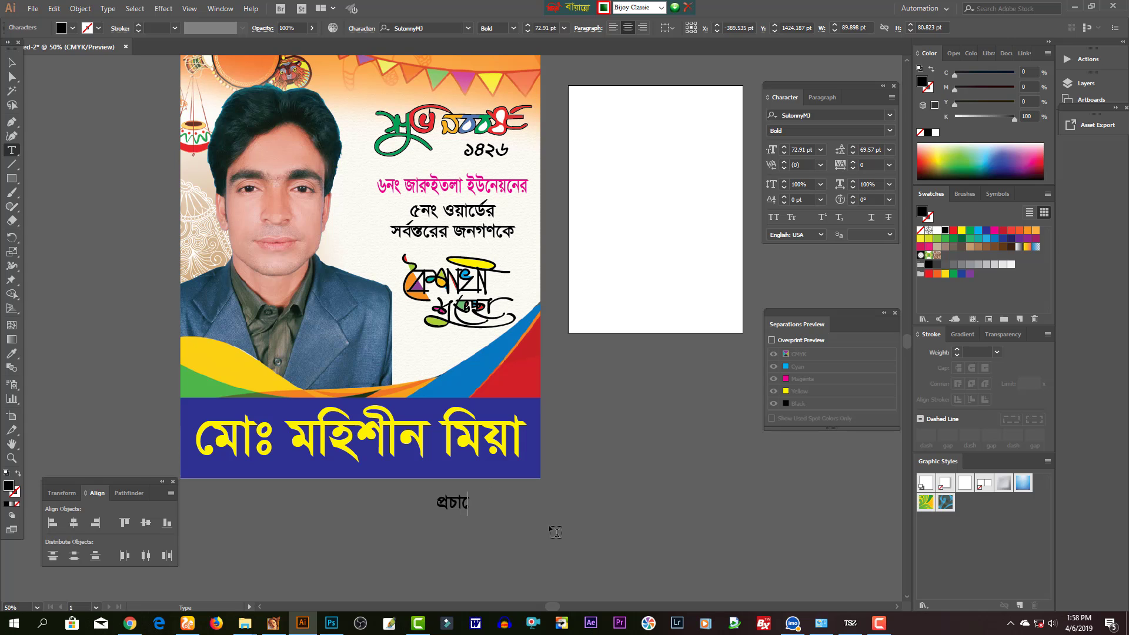
{"action": "type", "text": "রে : ৫নং ওয়"}
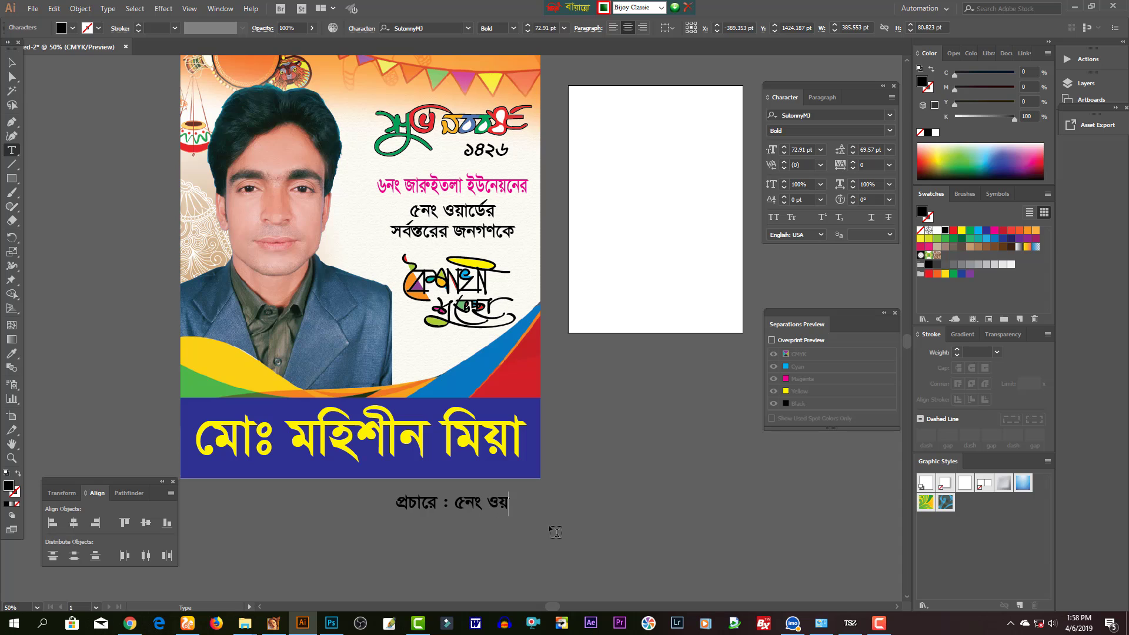
{"action": "type", "text": "ার্ডবাসী"}
{"action": "key", "text": "Escape"}
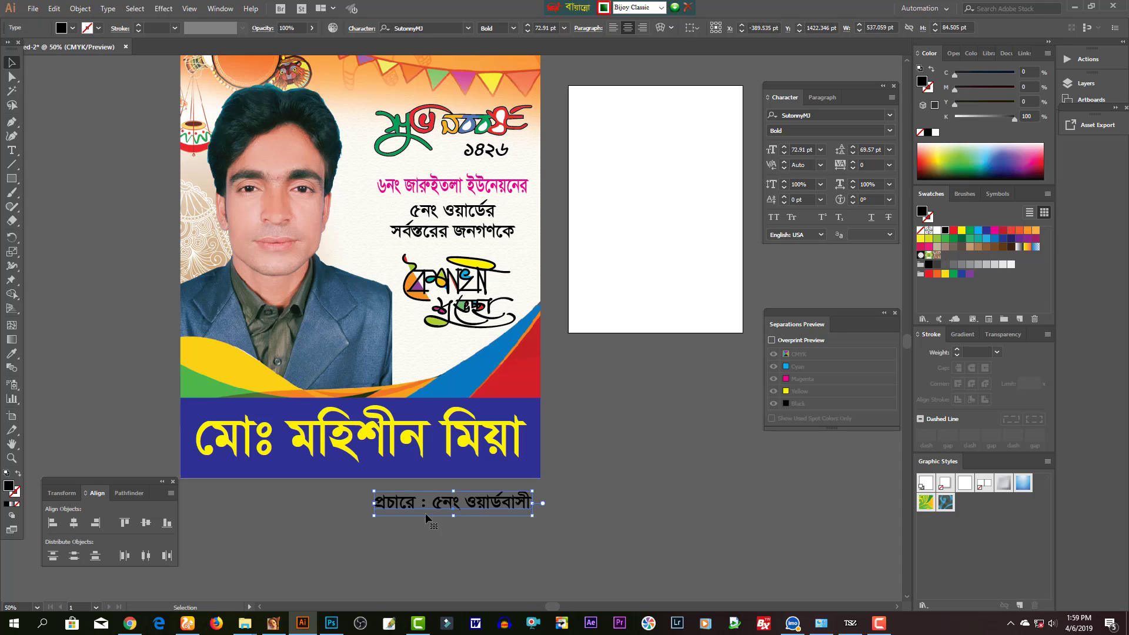
{"action": "left_click_drag", "start_coordinate": [372, 504], "coordinate": [433, 504]}
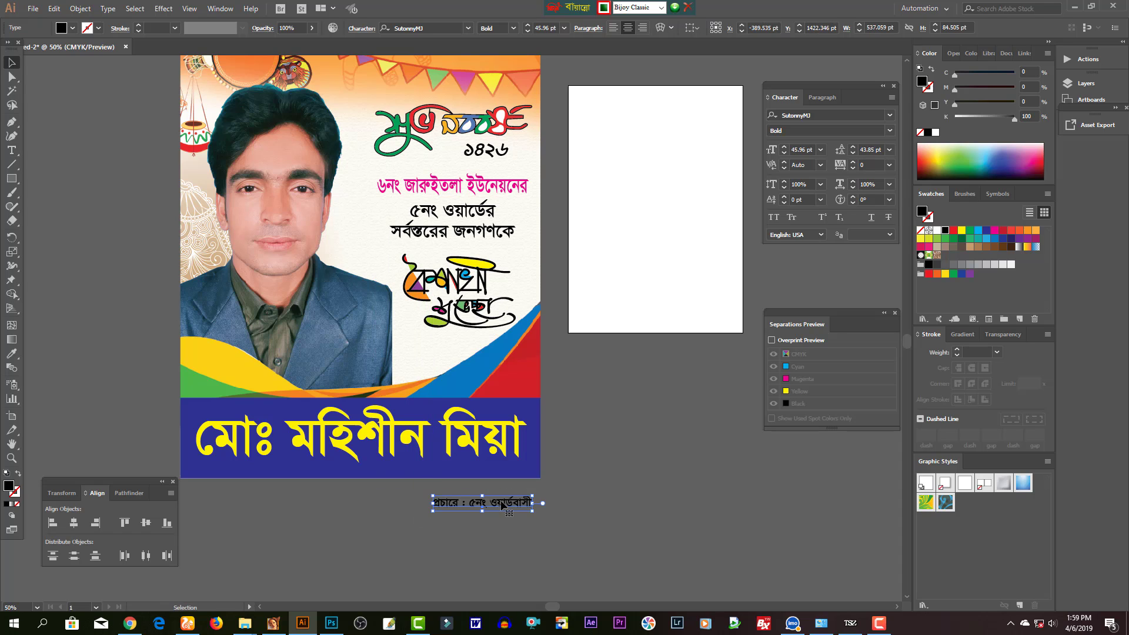
{"action": "left_click_drag", "start_coordinate": [503, 505], "coordinate": [503, 473]}
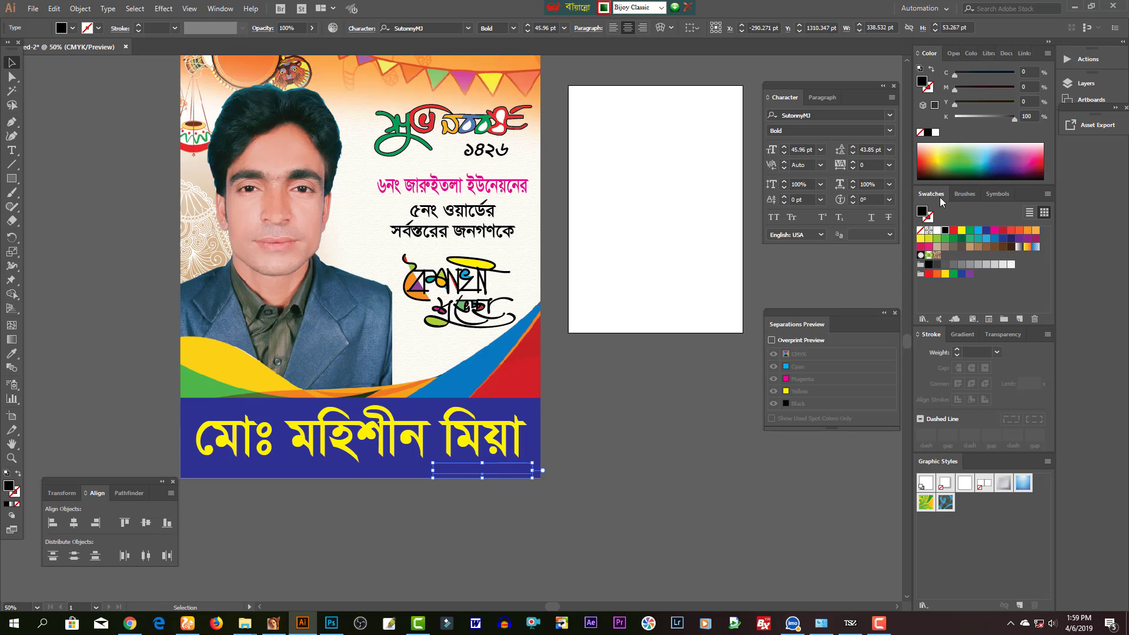
{"action": "left_click", "coordinate": [939, 228]}
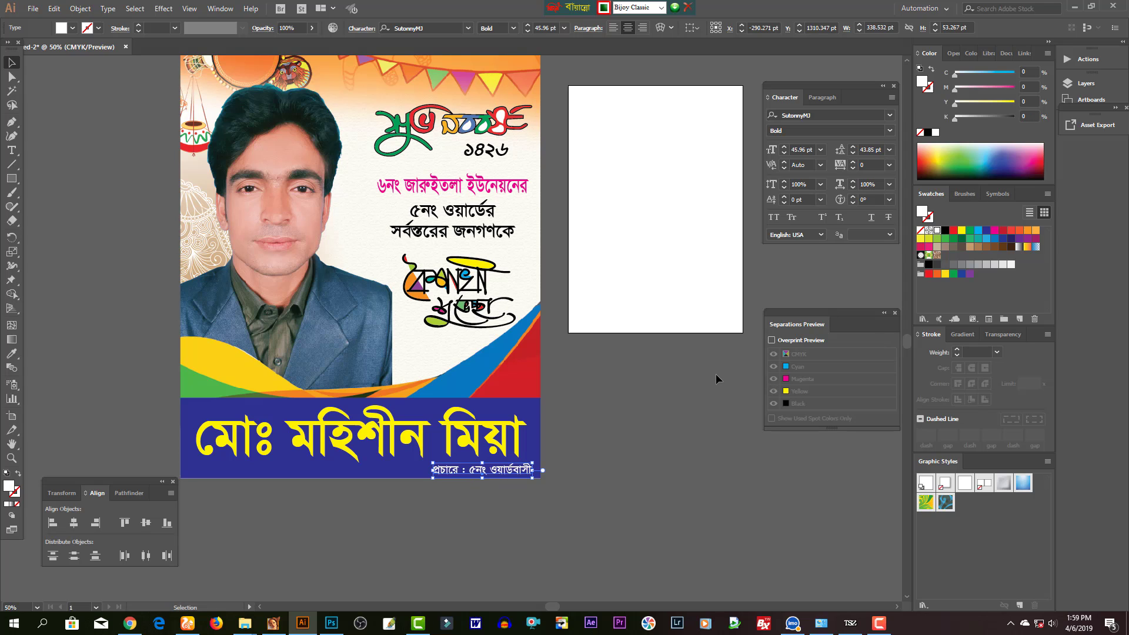
- Hide all panels to display the finished poster with its portrait, greetings and name banner
{"action": "key", "text": "Tab"}
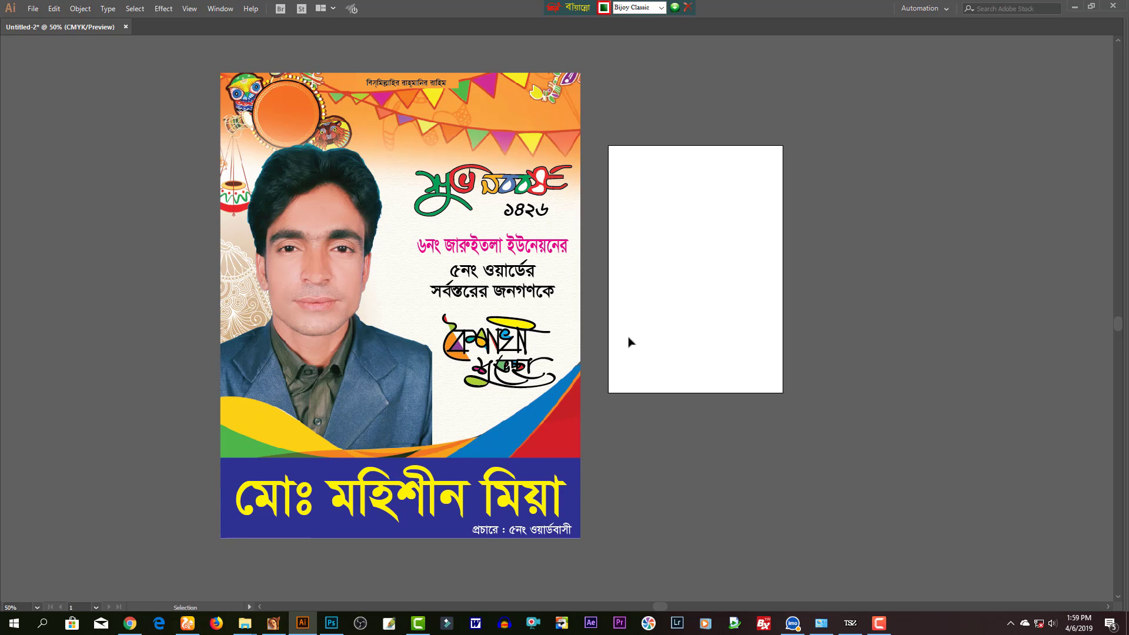